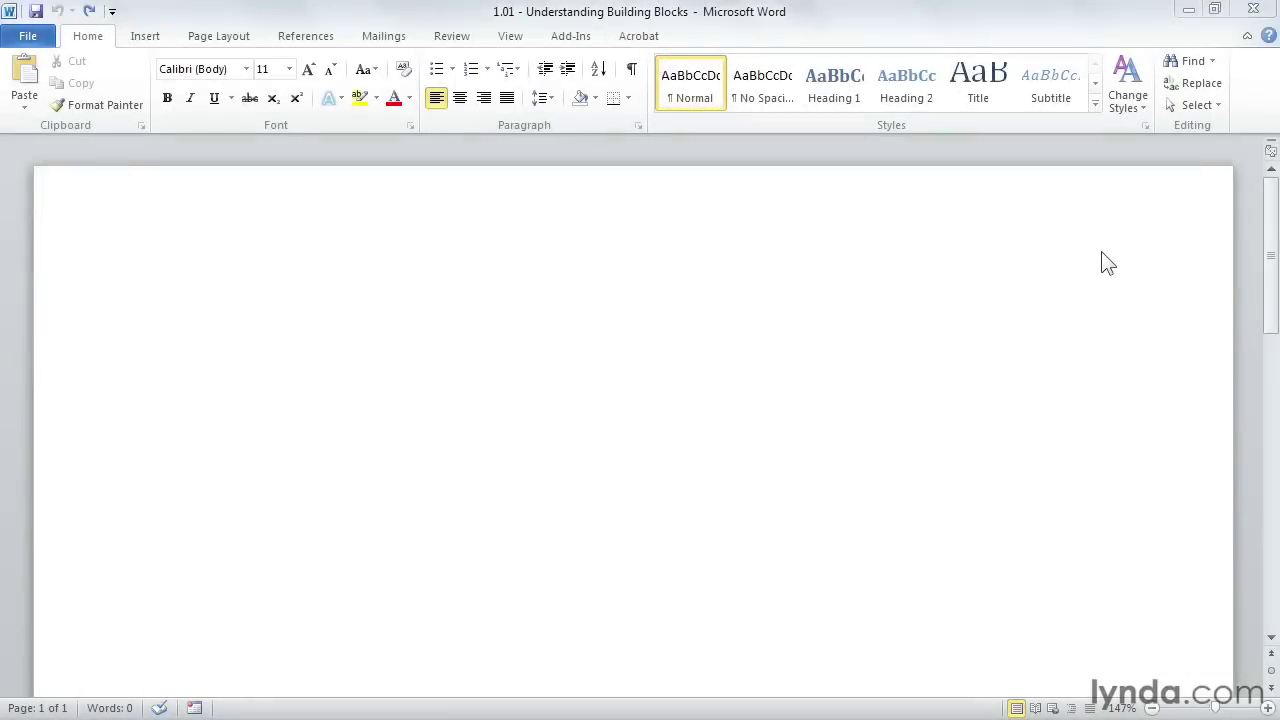
# Step: Insert the *EC Letterhead header from the header gallery and return to the document body
pyautogui.click(138, 42)
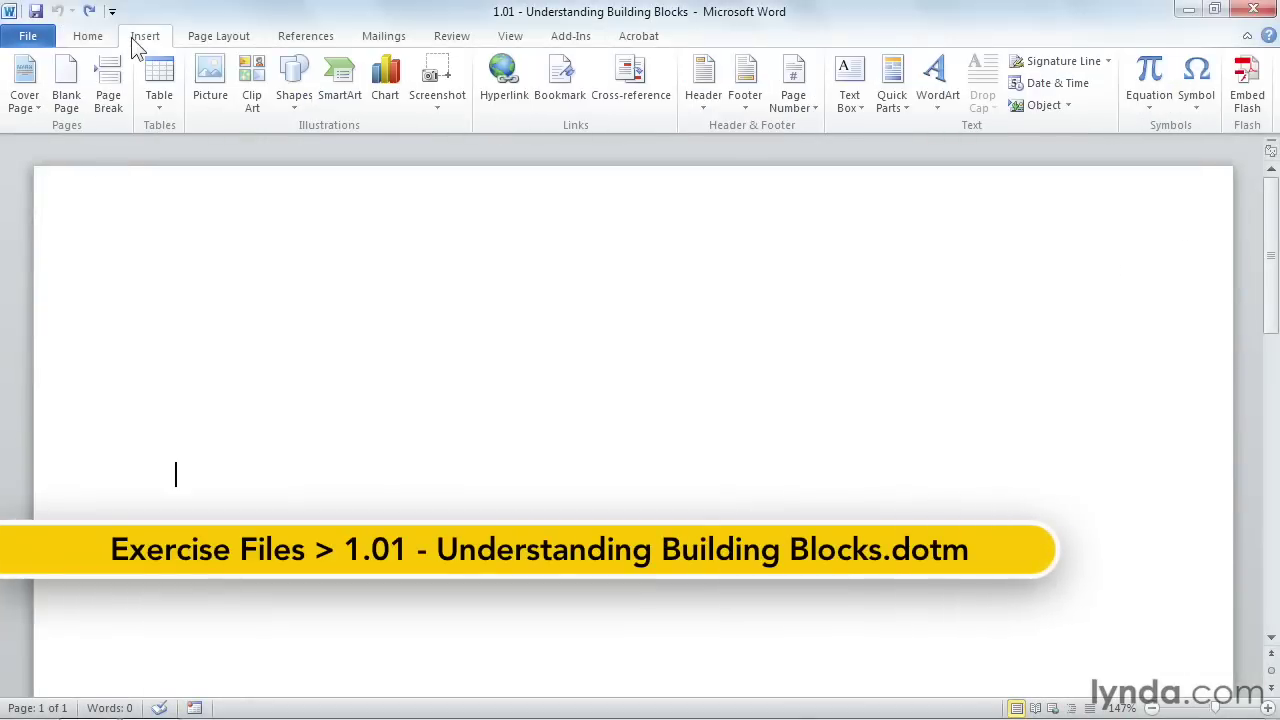
pyautogui.click(699, 105)
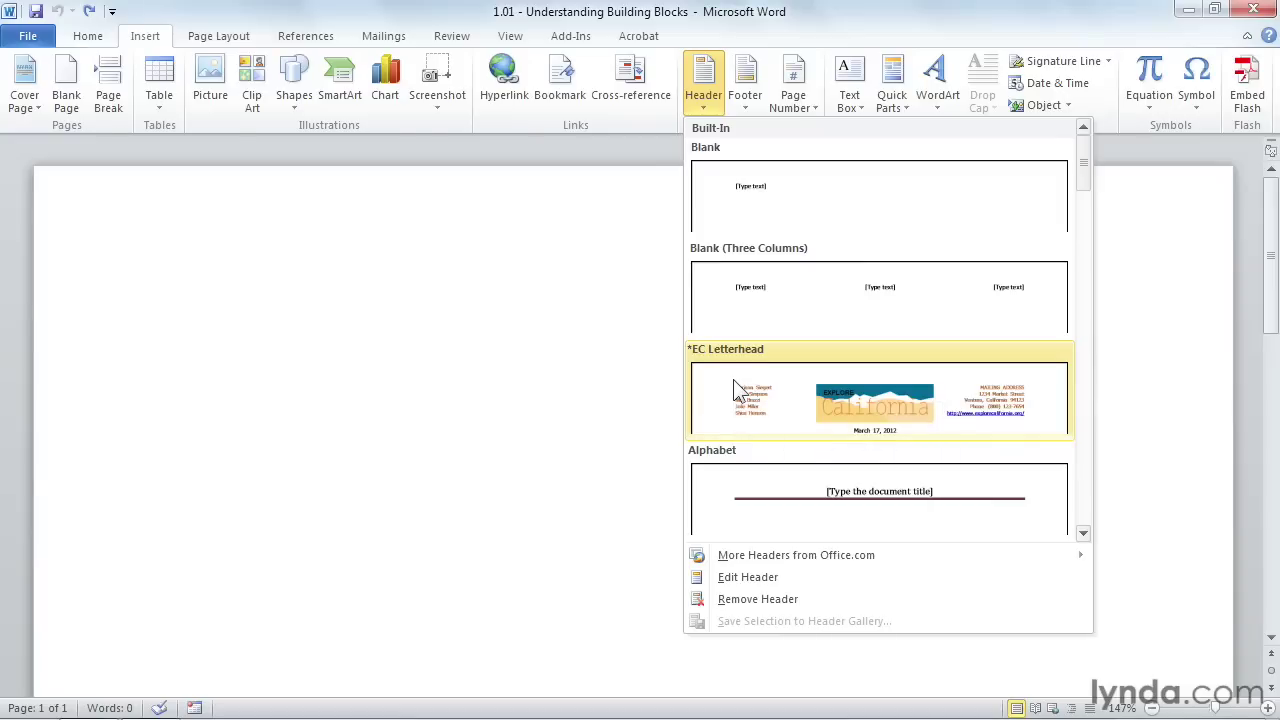
pyautogui.click(737, 390)
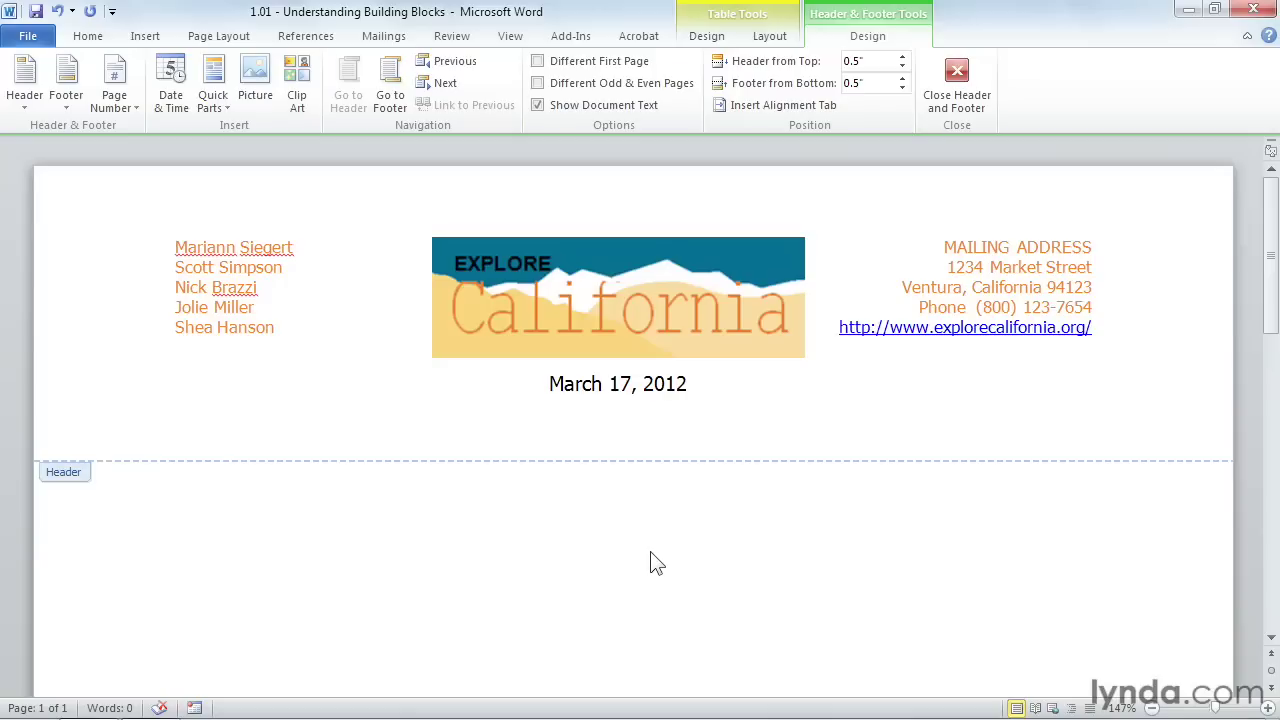
pyautogui.click(963, 90)
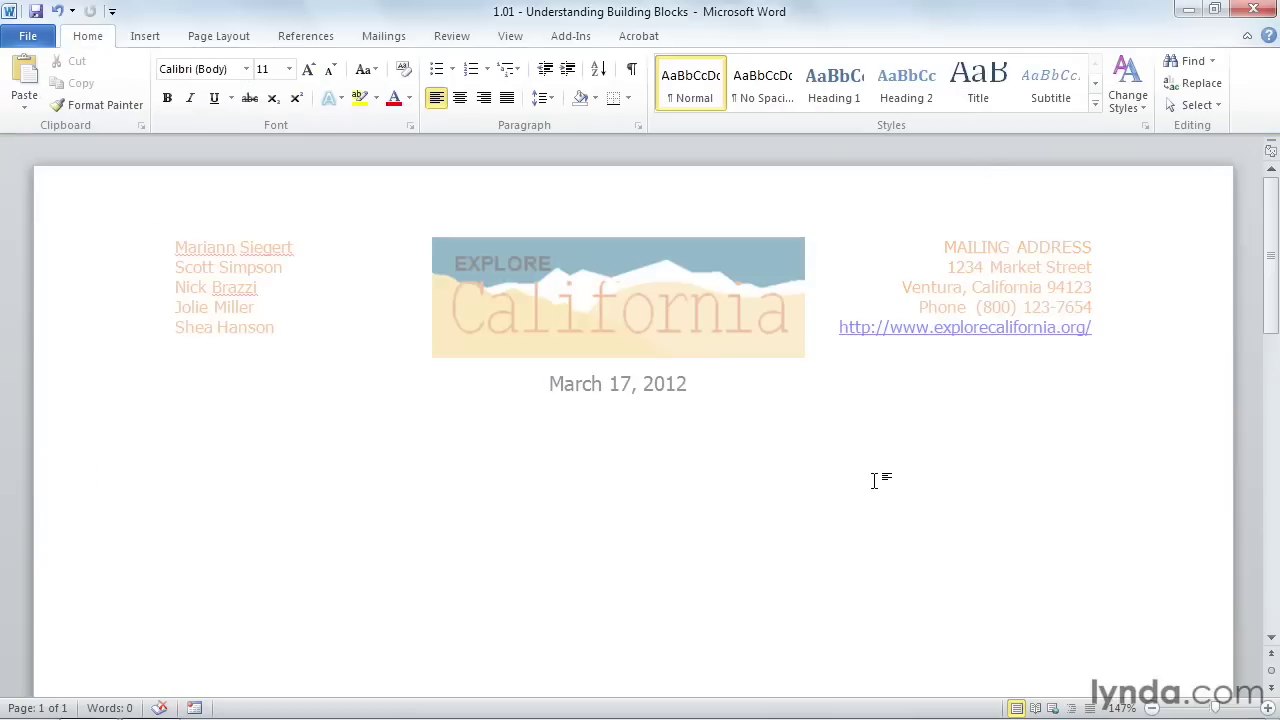
# Step: Insert the recipient's name and address block below the letterhead using its AutoText entry
pyautogui.write('Ann E')
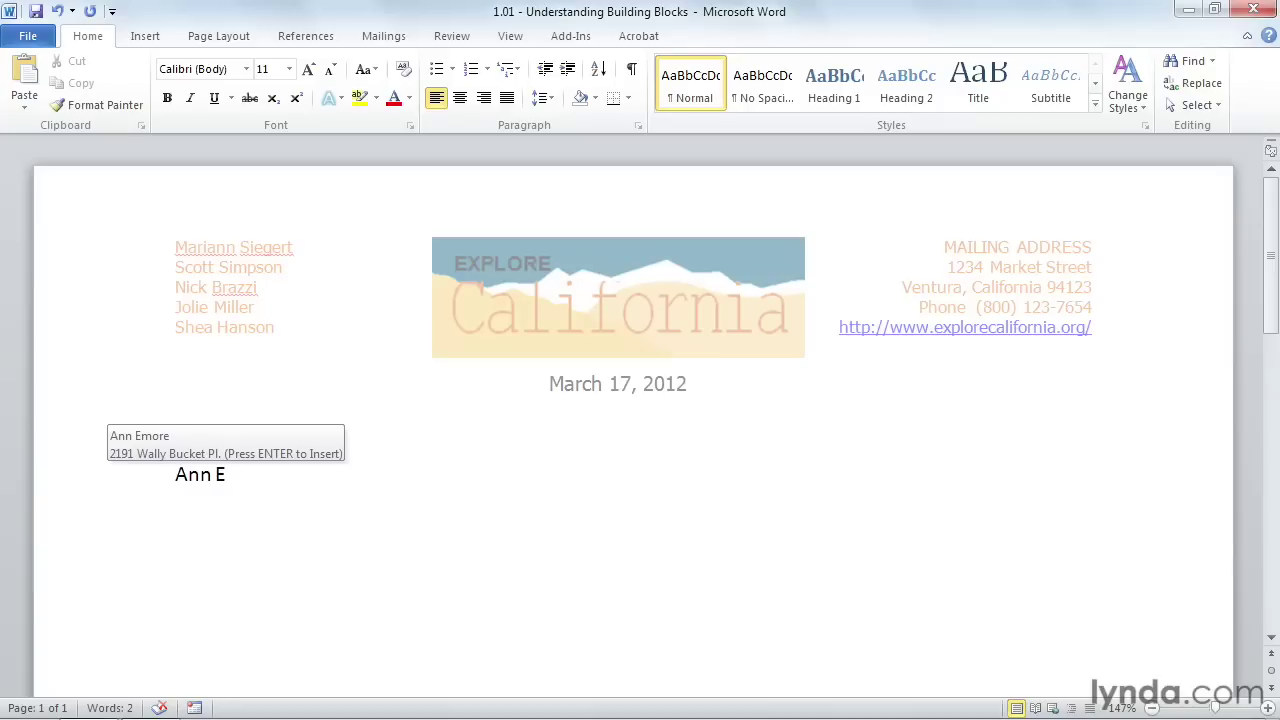
pyautogui.press('Return')
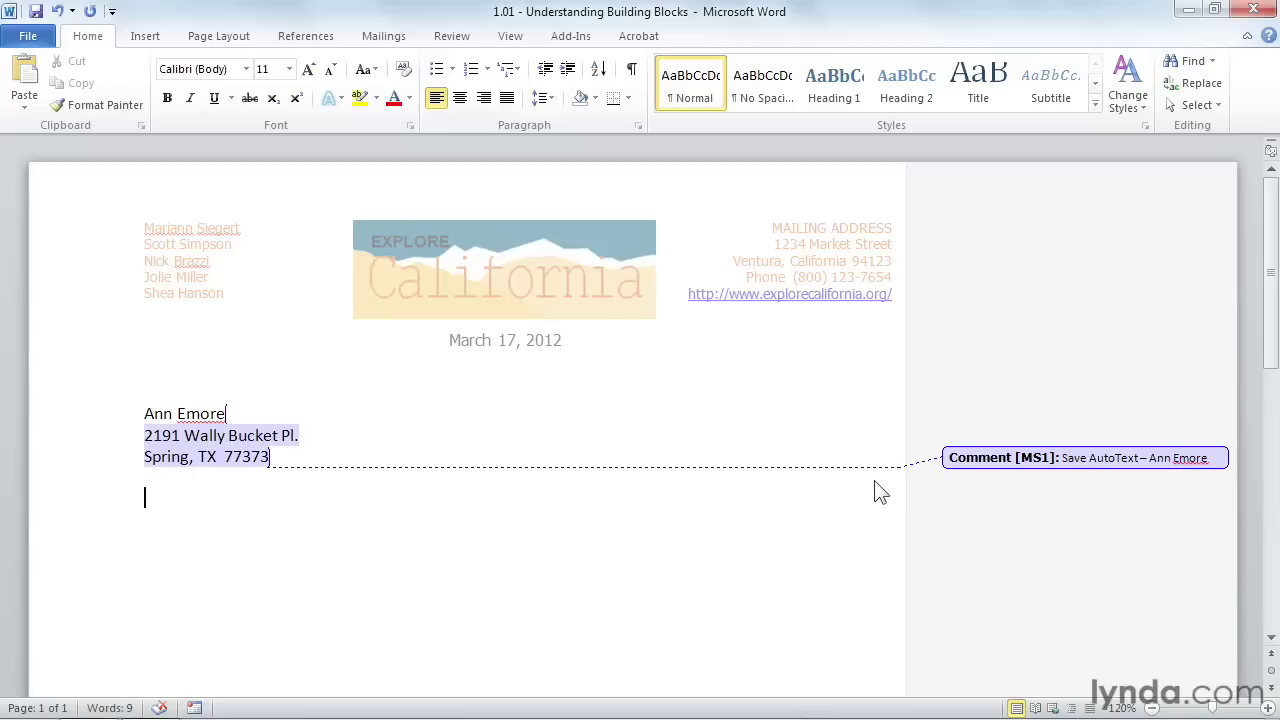
pyautogui.press('Return')
# Step: Insert the RE: line and the "Dear :" salutation below the address from their "re" and "Dear" building blocks
pyautogui.write('re')
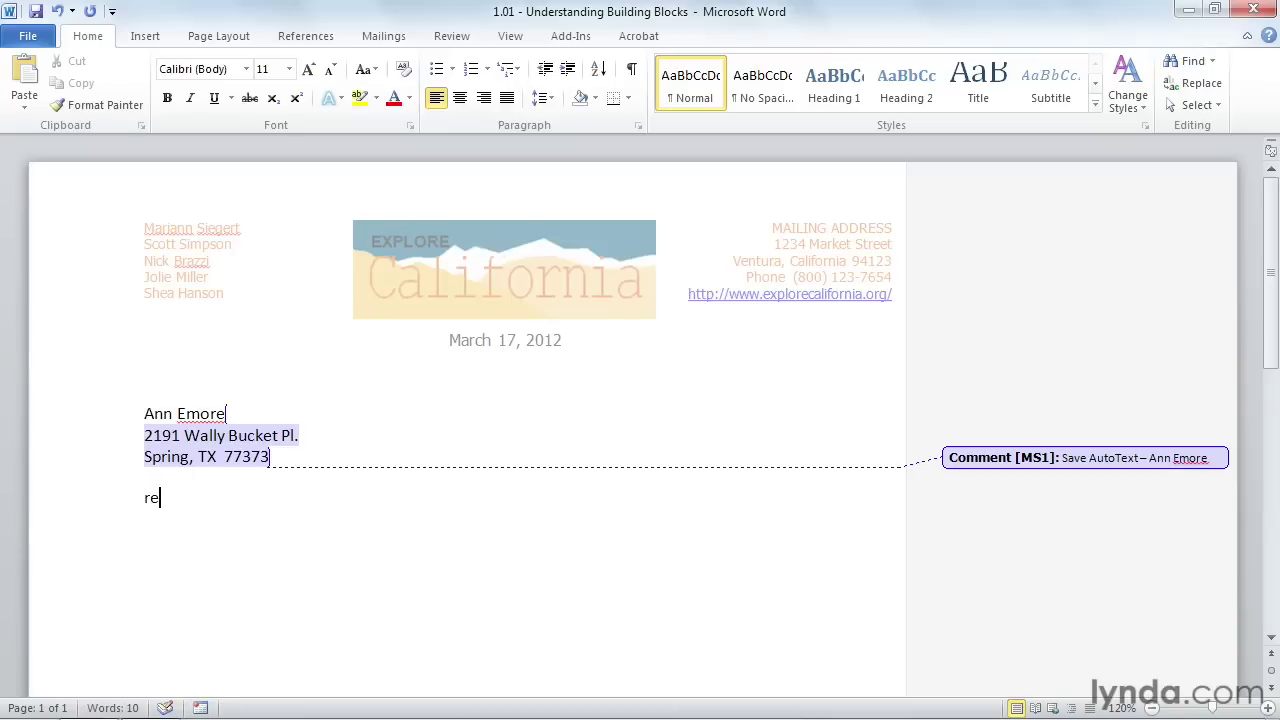
pyautogui.press('F3')
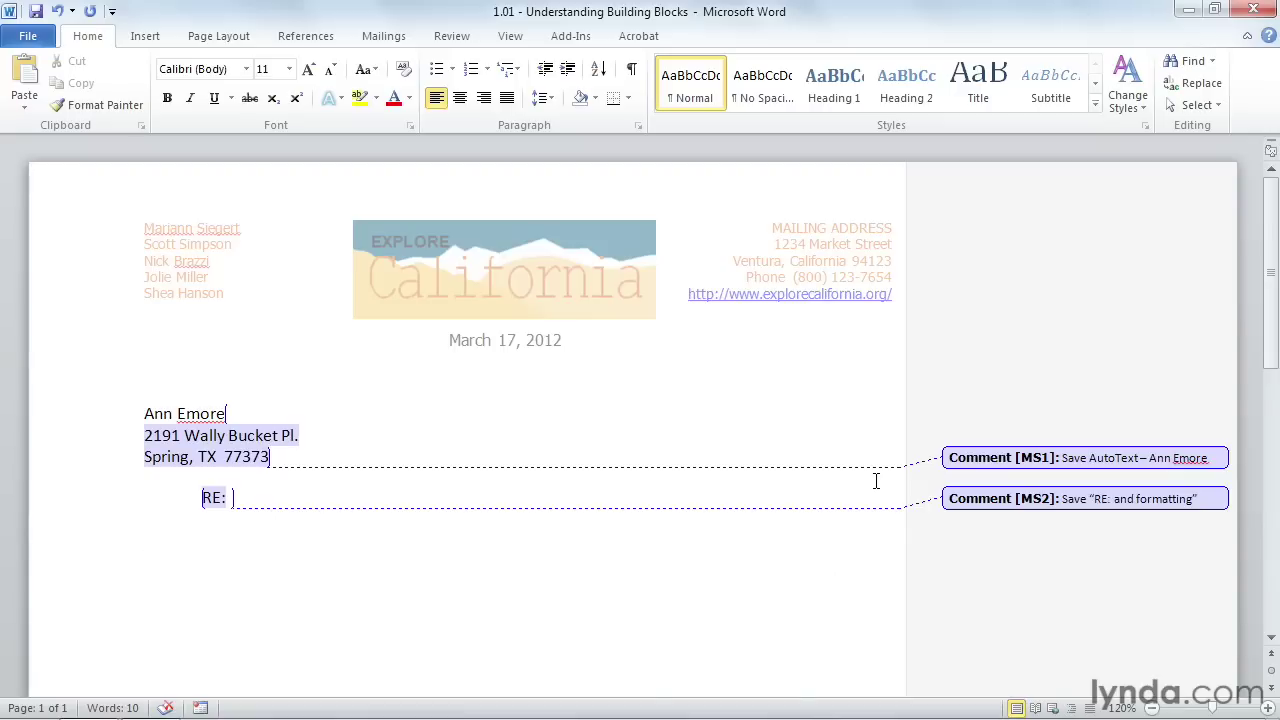
pyautogui.write('Dear')
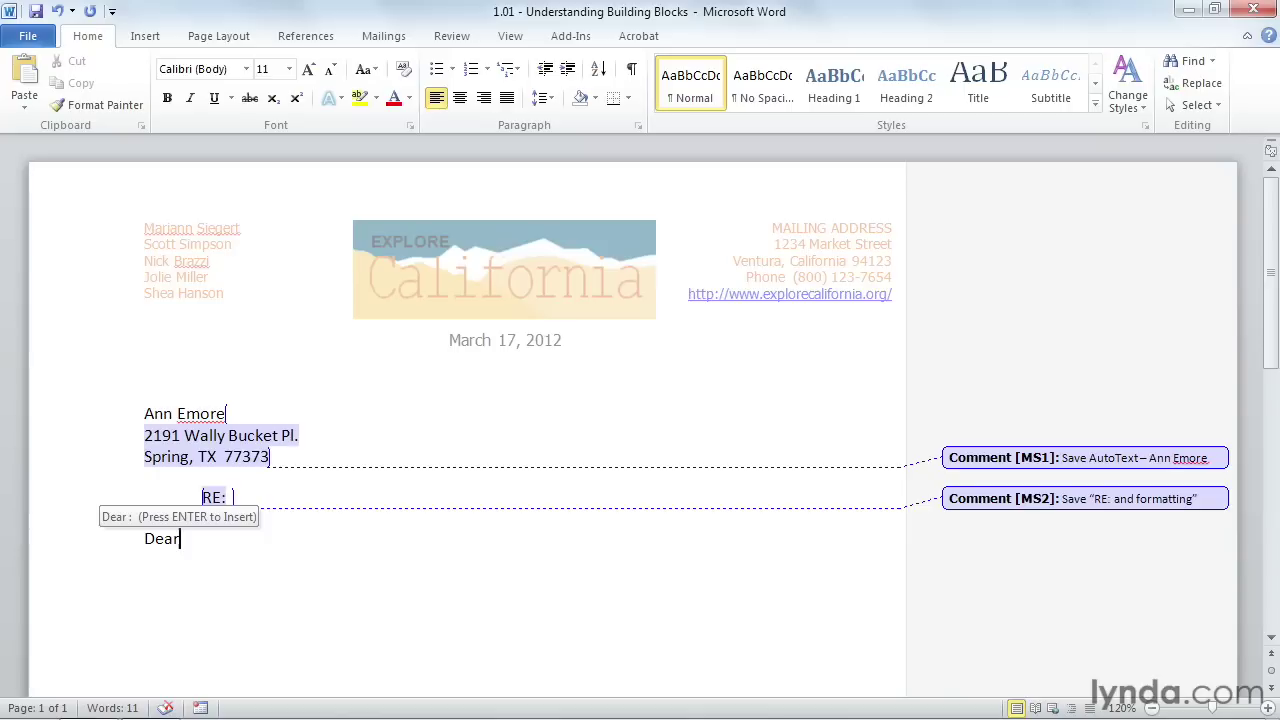
pyautogui.press('Return')
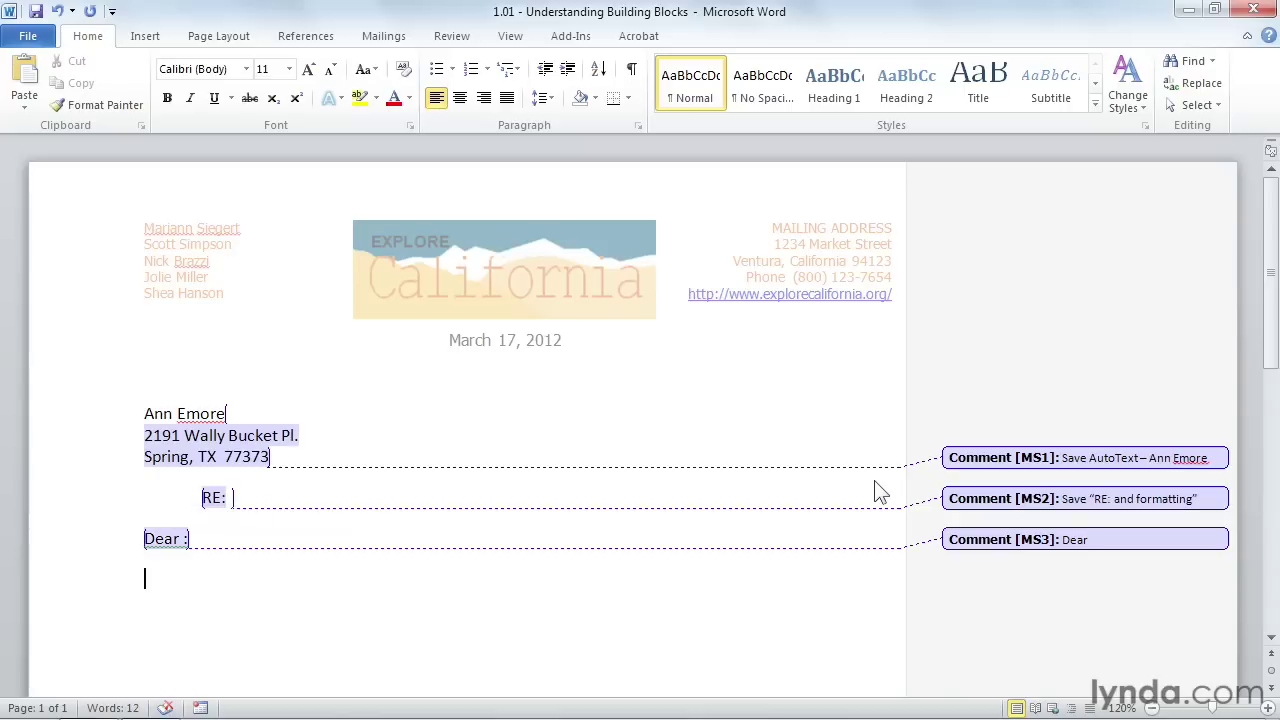
# Step: Insert the CONTENT building block as the letter's body text, followed by the MS signature block
pyautogui.write('Conte')
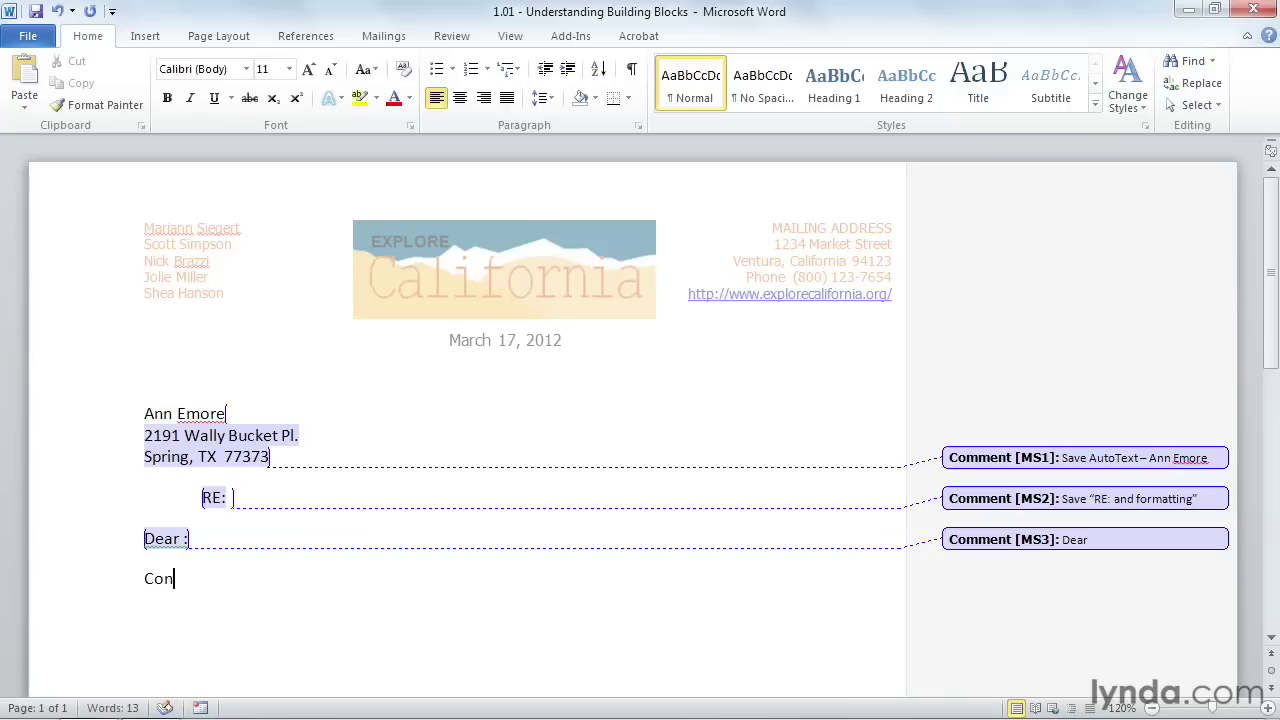
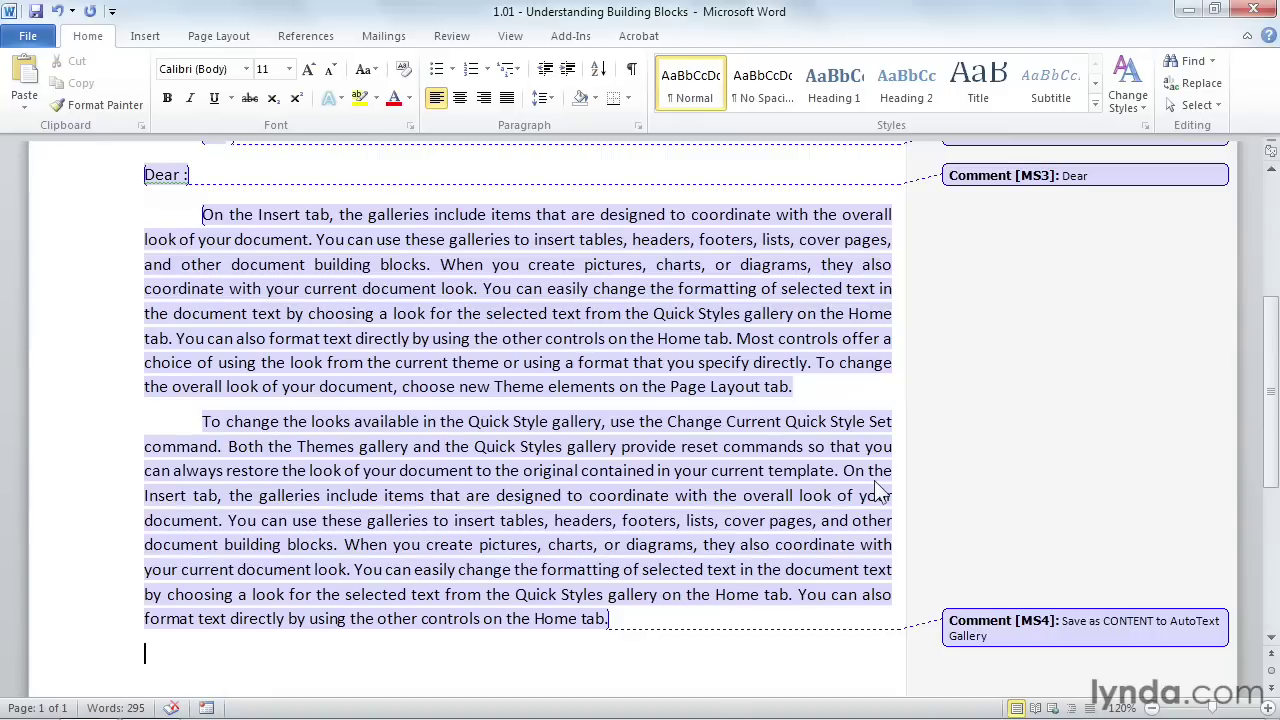
pyautogui.write('Ms S')
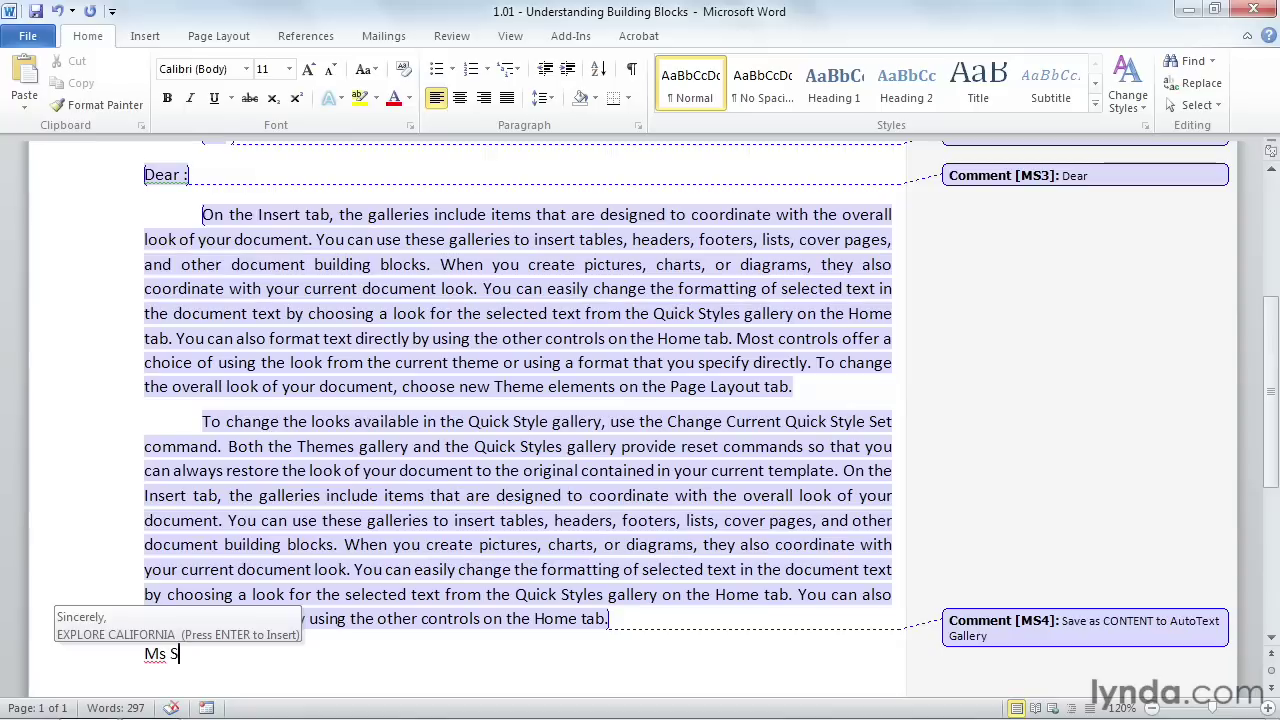
pyautogui.press('Return')
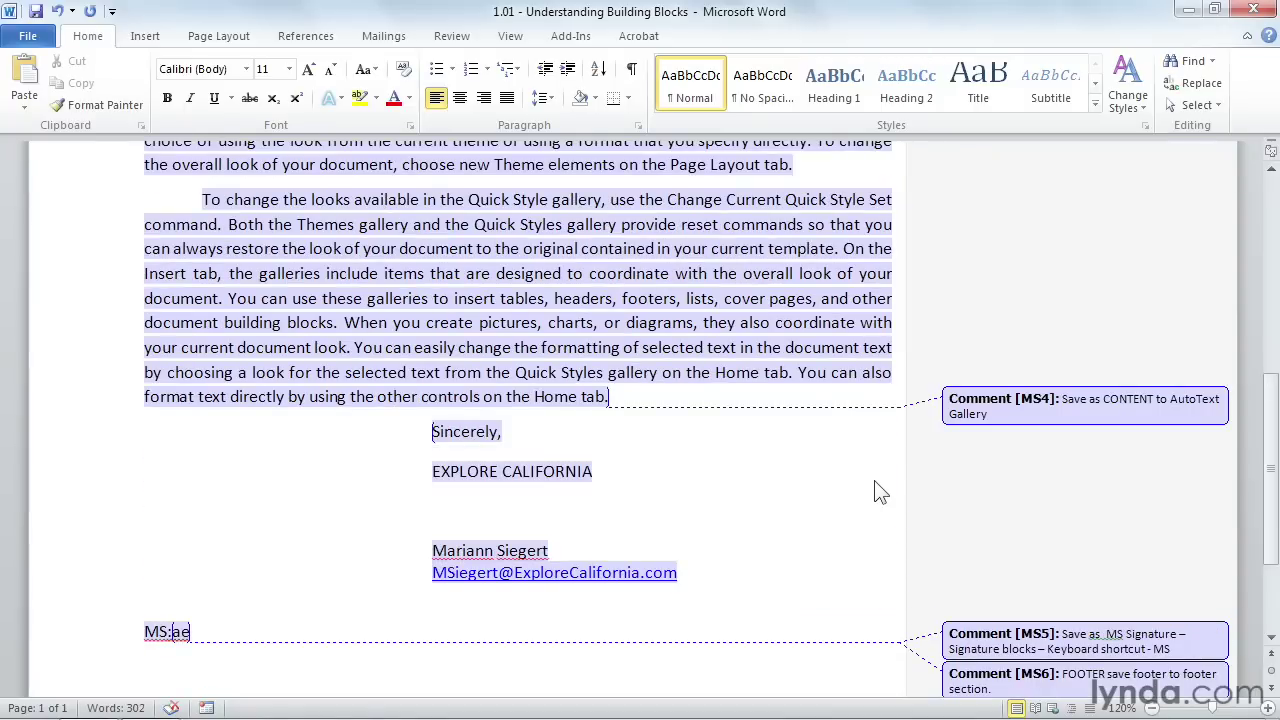
# Step: Insert the Explore California footer with its logo by expanding the footer building block after the signature block
pyautogui.press('BackSpace')
pyautogui.write('foote')
pyautogui.press('F3')
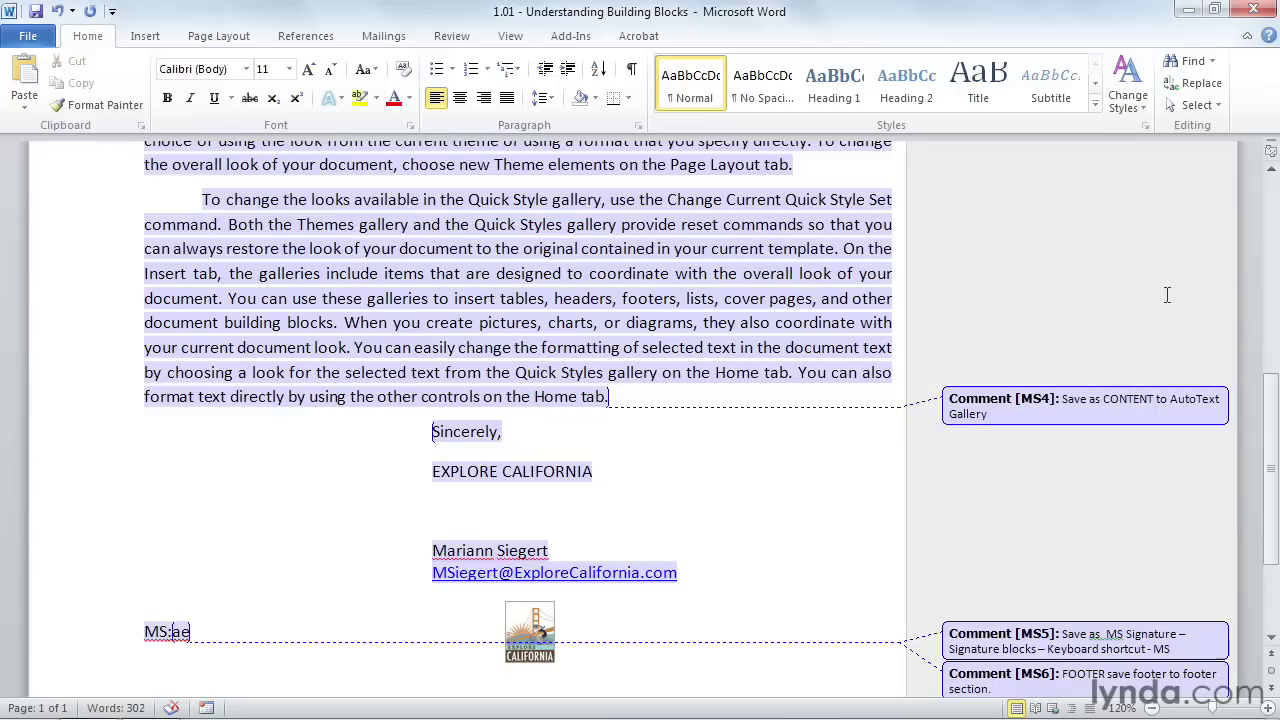
# Step: Move the Explore California logo picture straight down, just above the faint footer lines
pyautogui.scroll(-3, 655, 596)
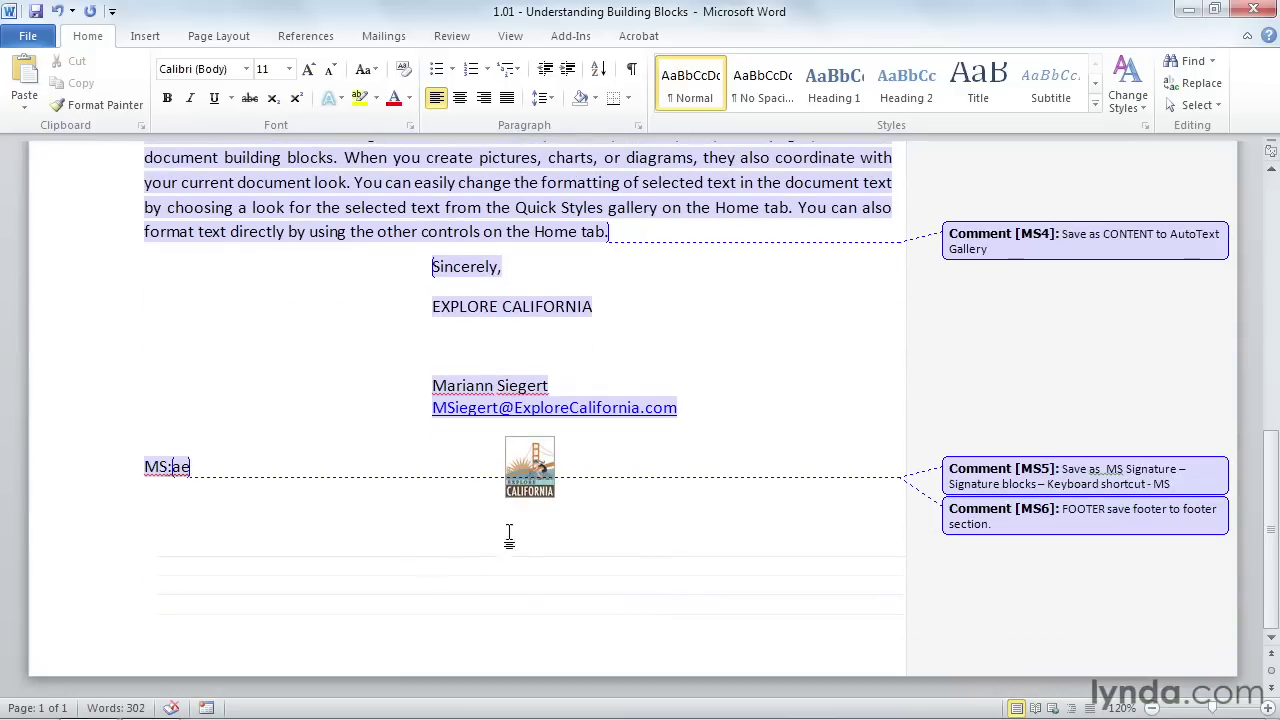
pyautogui.click(533, 476)
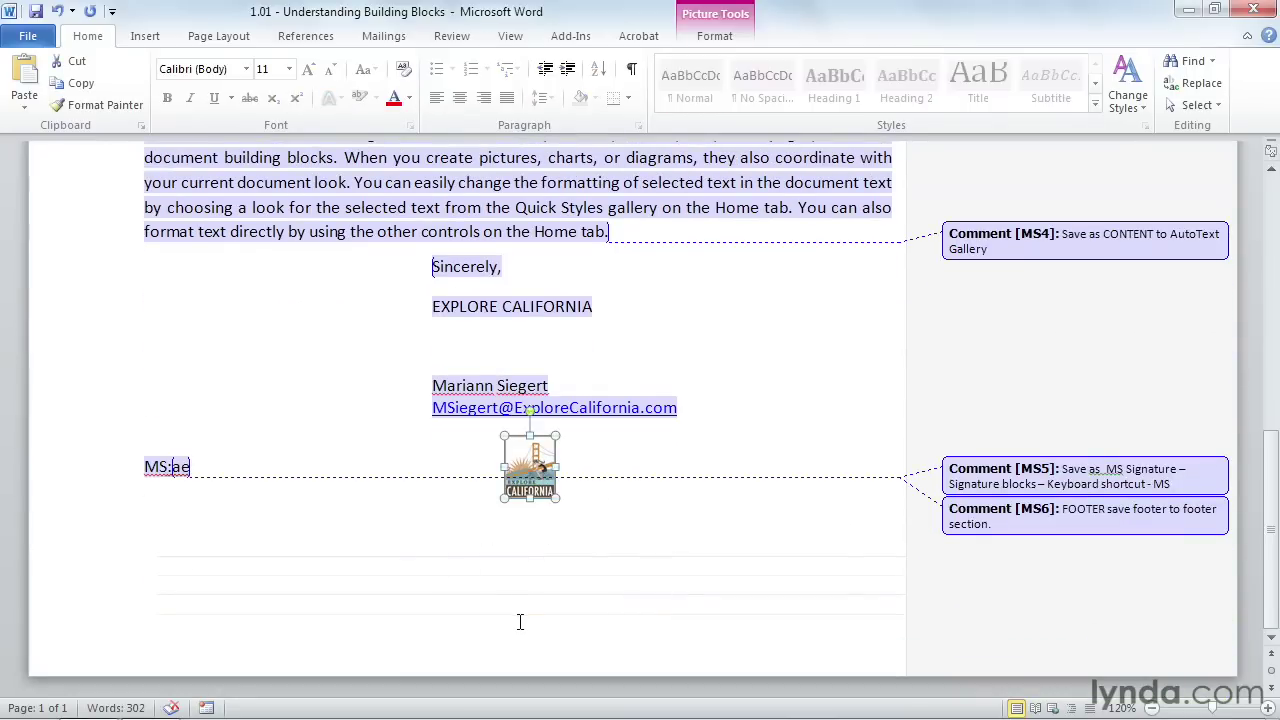
pyautogui.moveTo(527, 492); pyautogui.dragTo(531, 536)
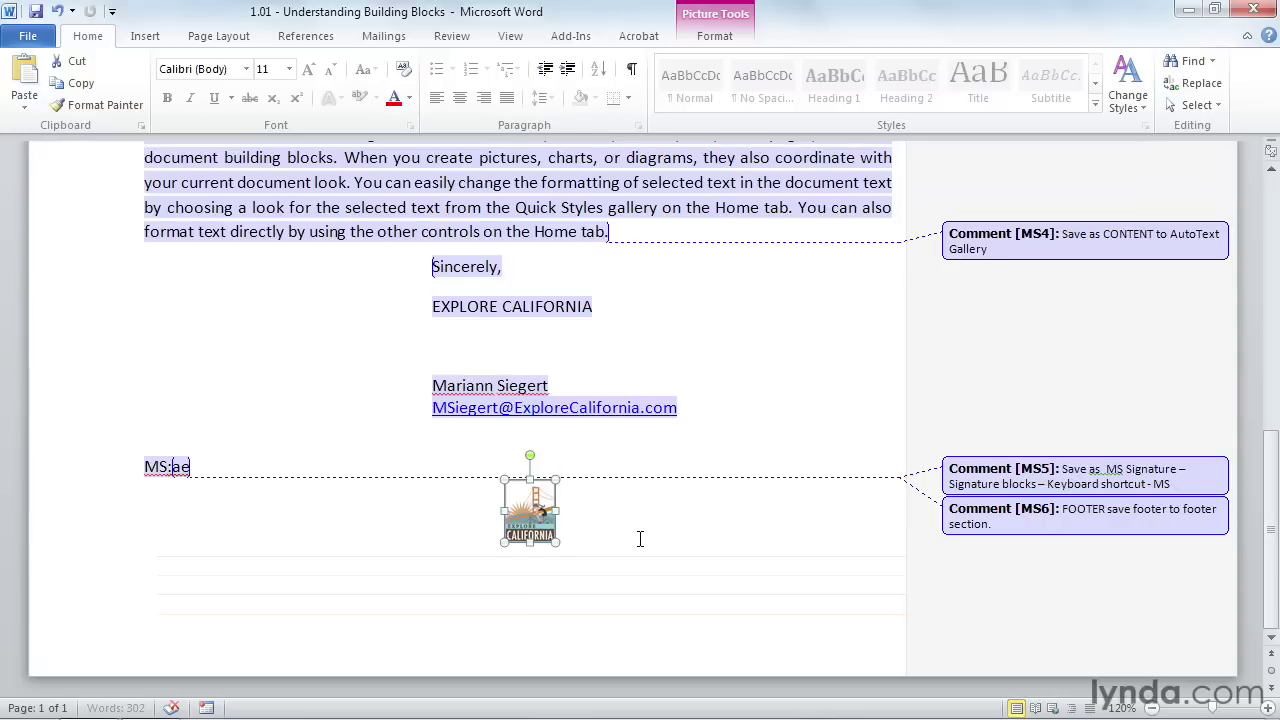
# Step: Review the assembled letter and select the text from the first body paragraph through the closing
pyautogui.scroll(15, 628, 527)
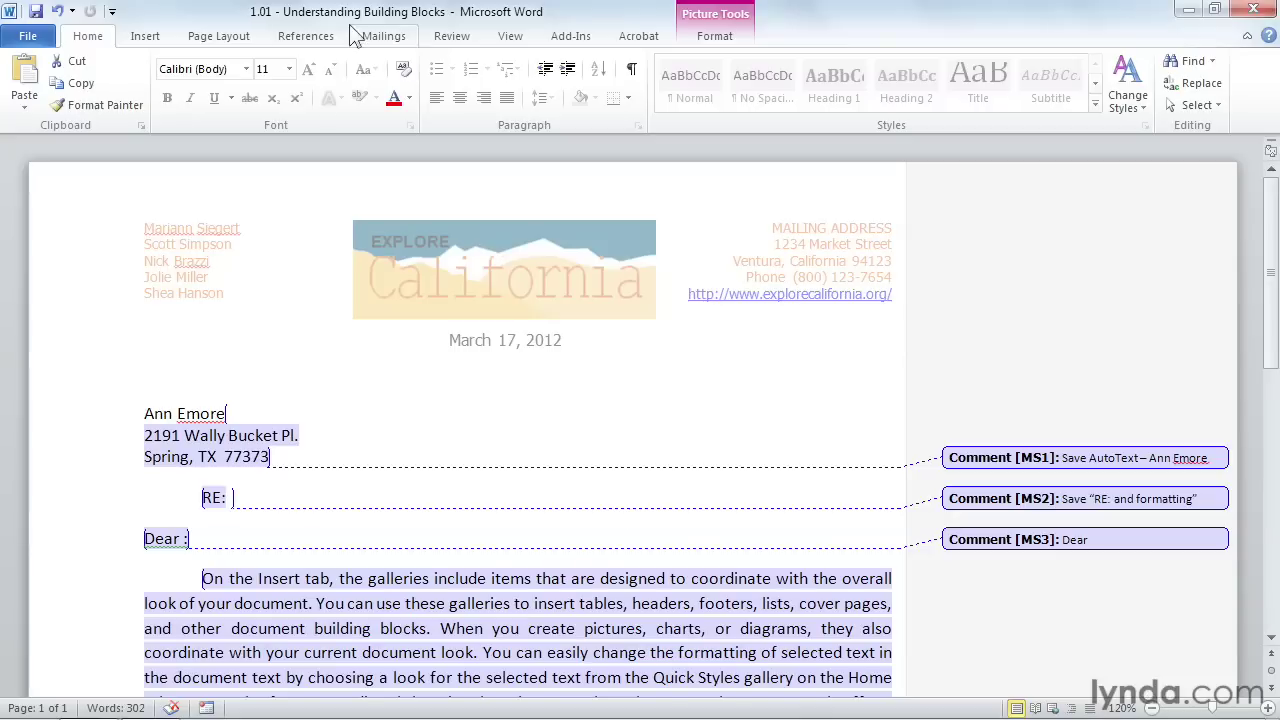
pyautogui.scroll(-2, 694, 529)
pyautogui.scroll(-10, 690, 533)
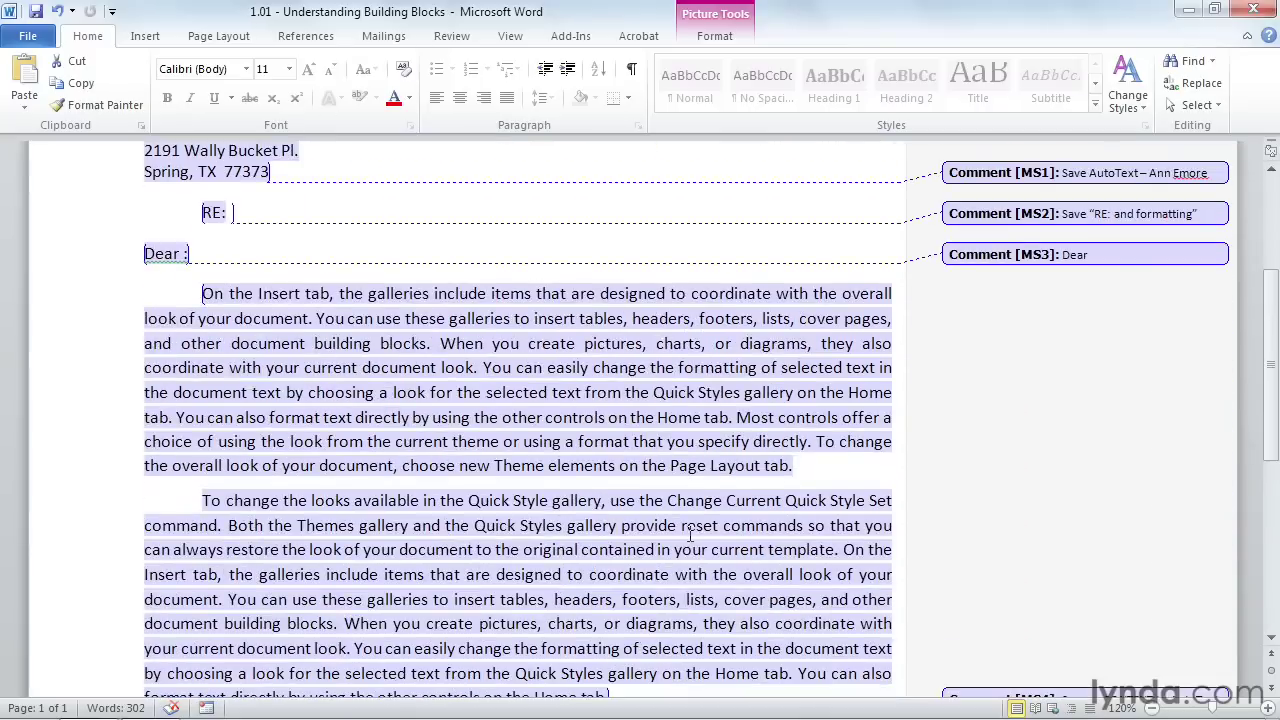
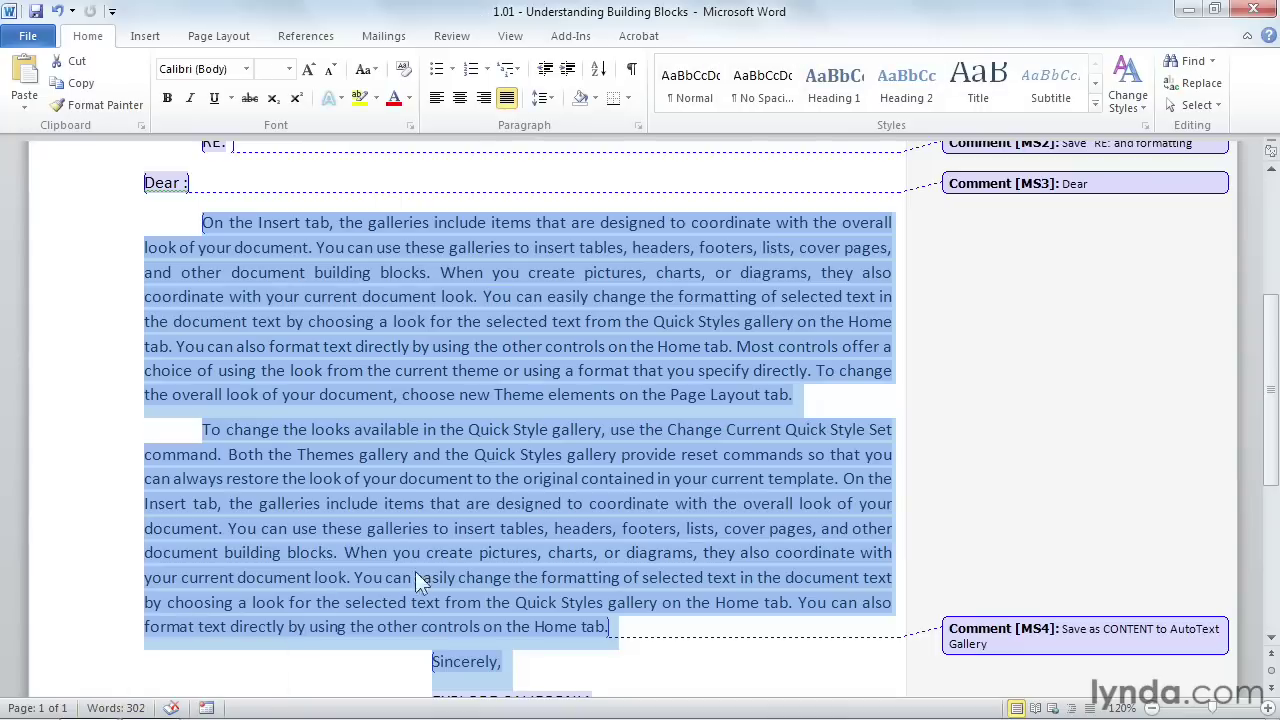
pyautogui.scroll(6, 456, 547)
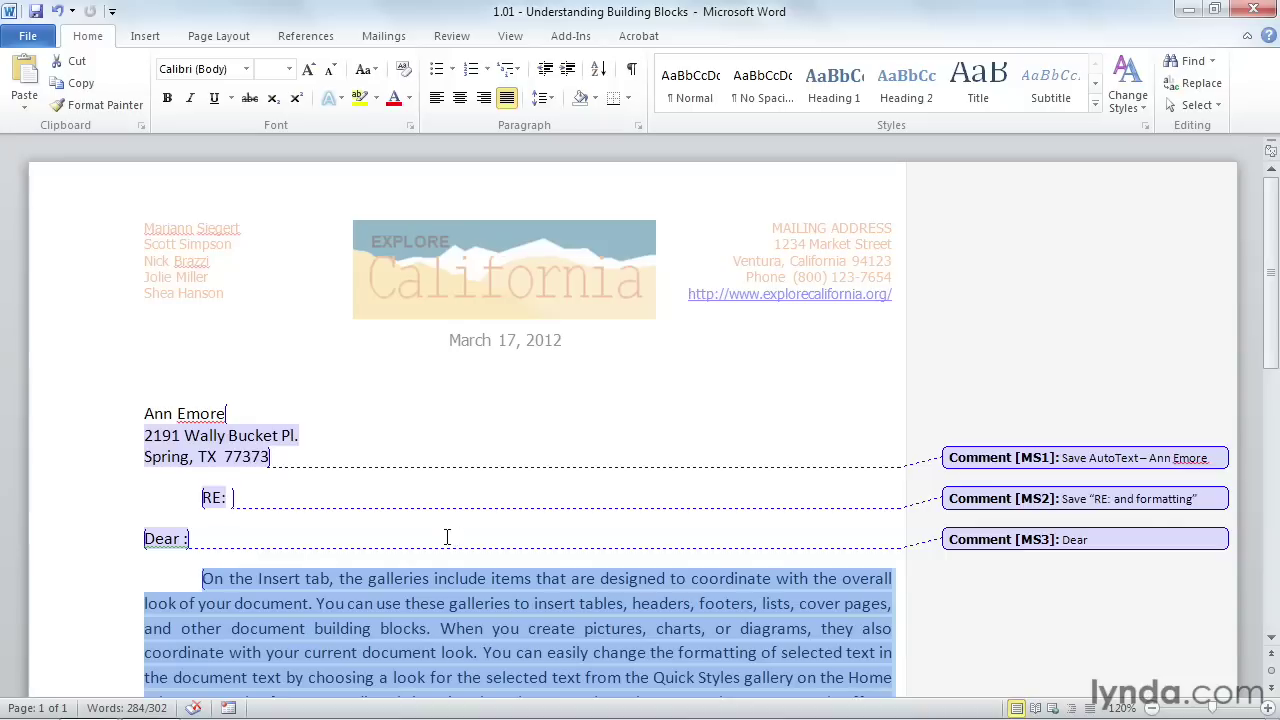
# Step: Examine the page number galleries for the top of the page, the bottom of the page and the current position
pyautogui.click(146, 38)
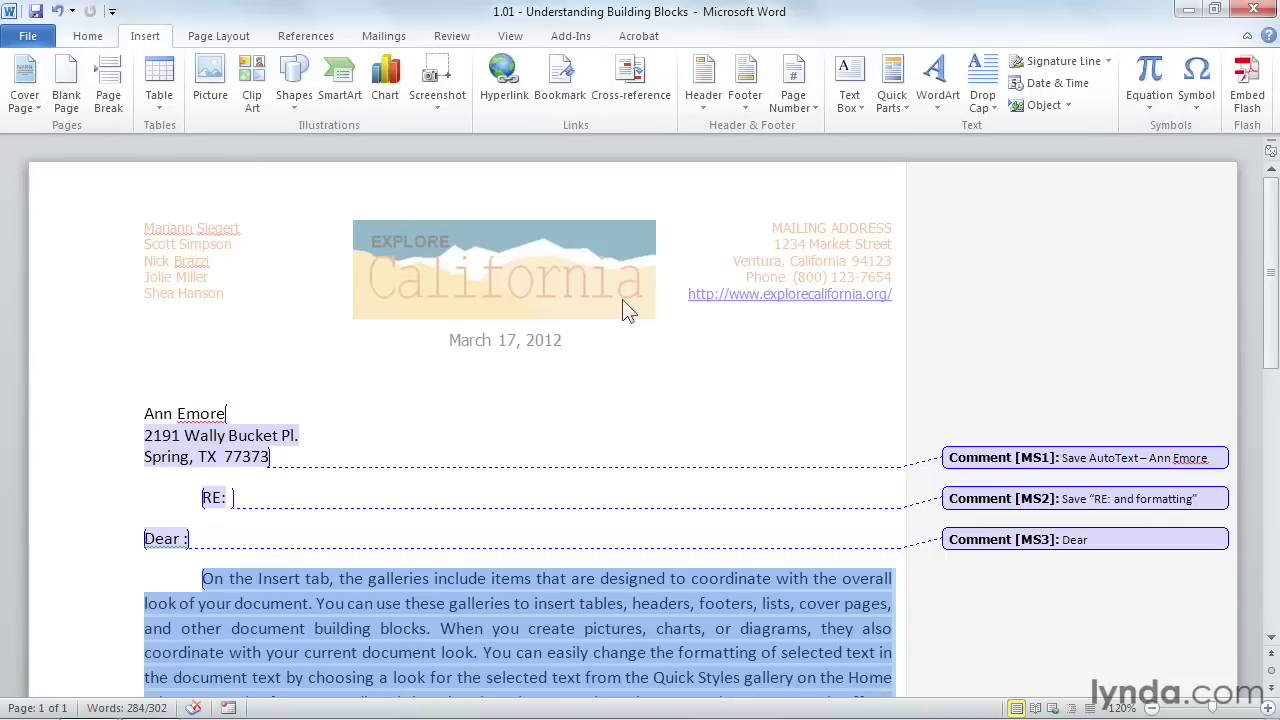
pyautogui.click(795, 105)
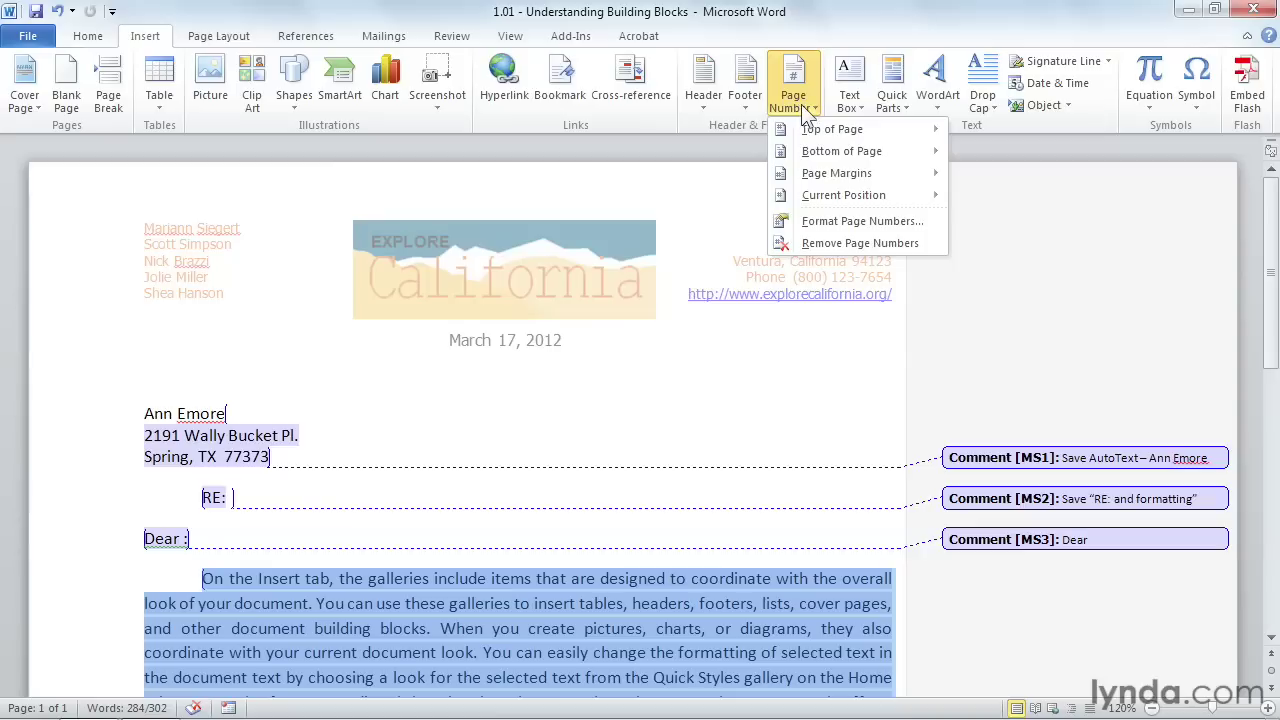
pyautogui.moveTo(820, 131)
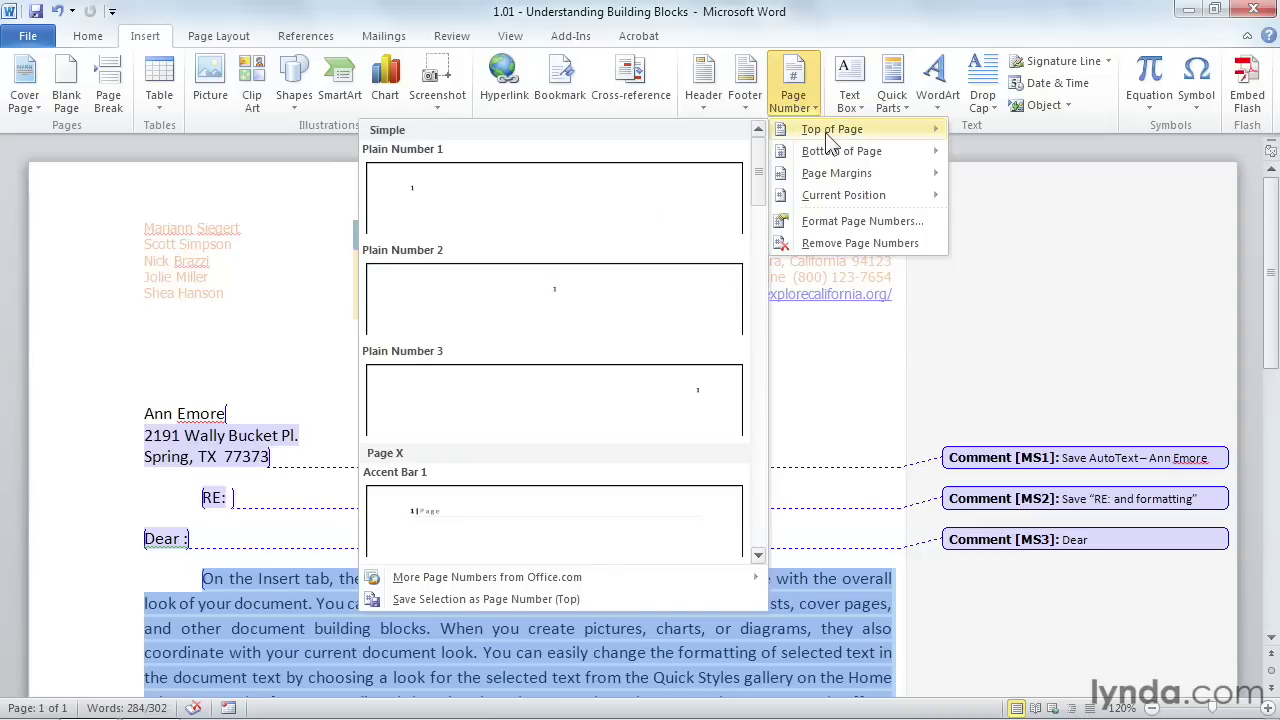
pyautogui.moveTo(833, 160)
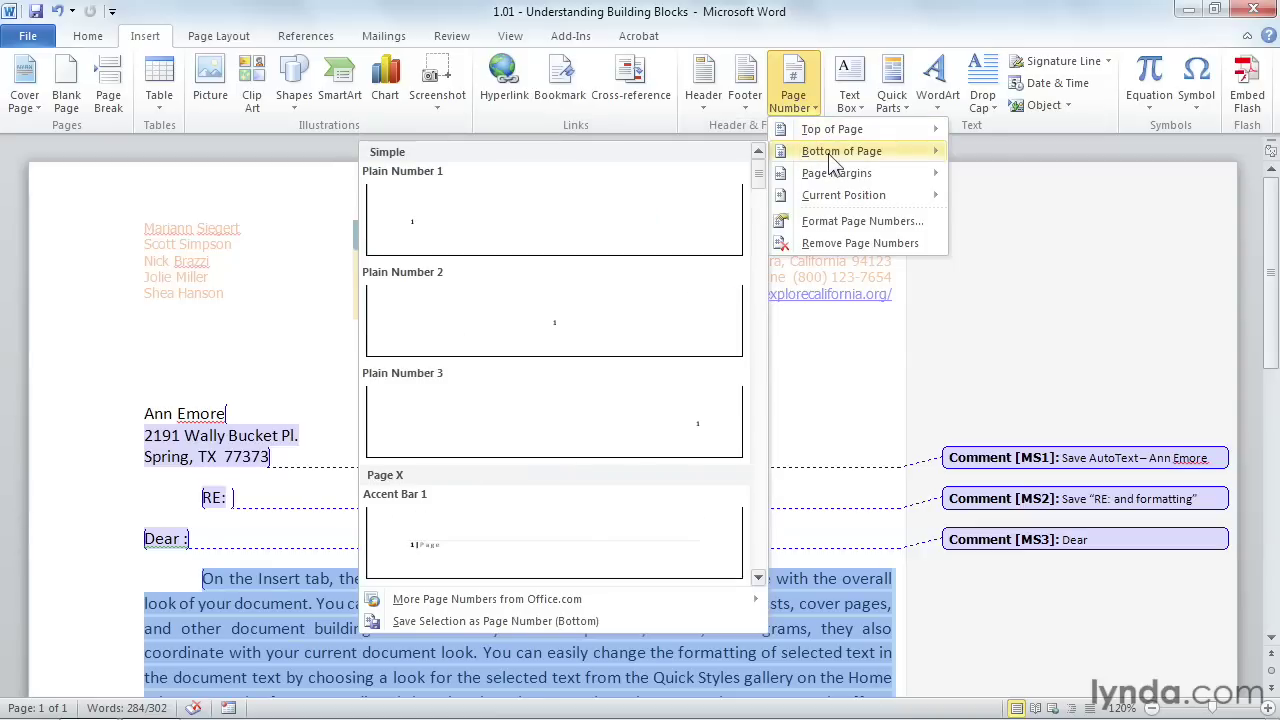
pyautogui.moveTo(828, 203)
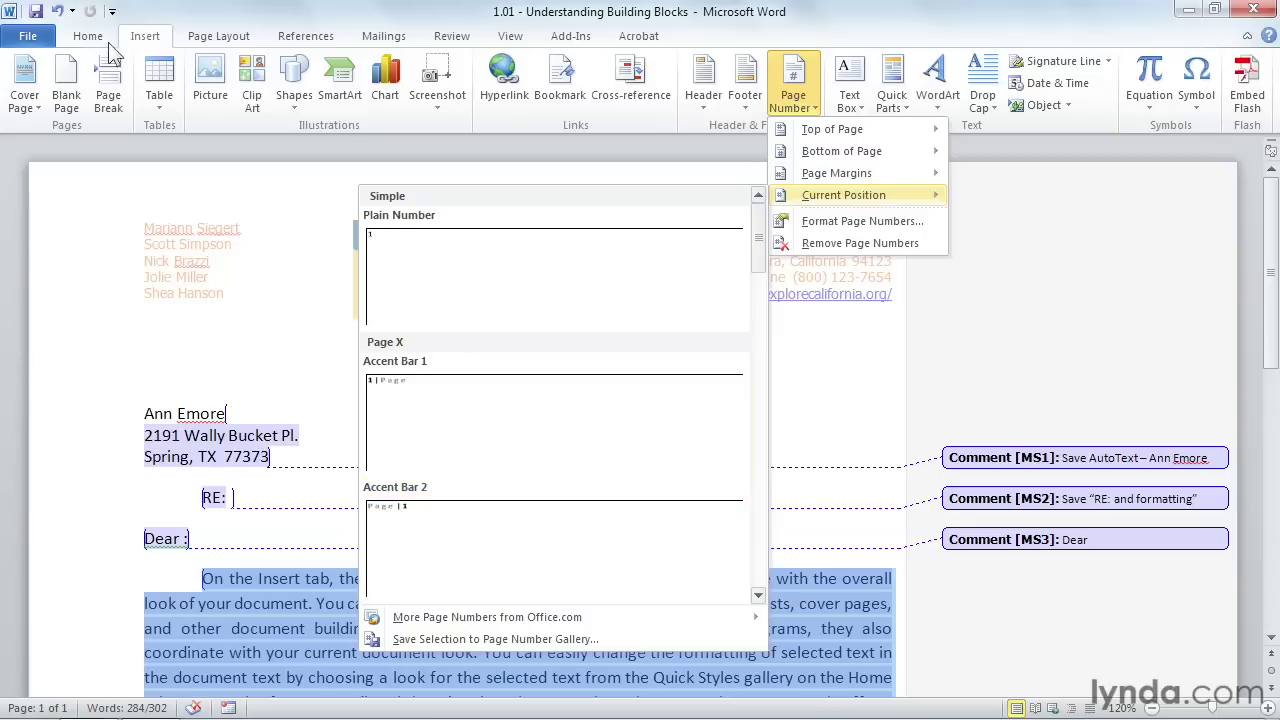
pyautogui.click(158, 50)
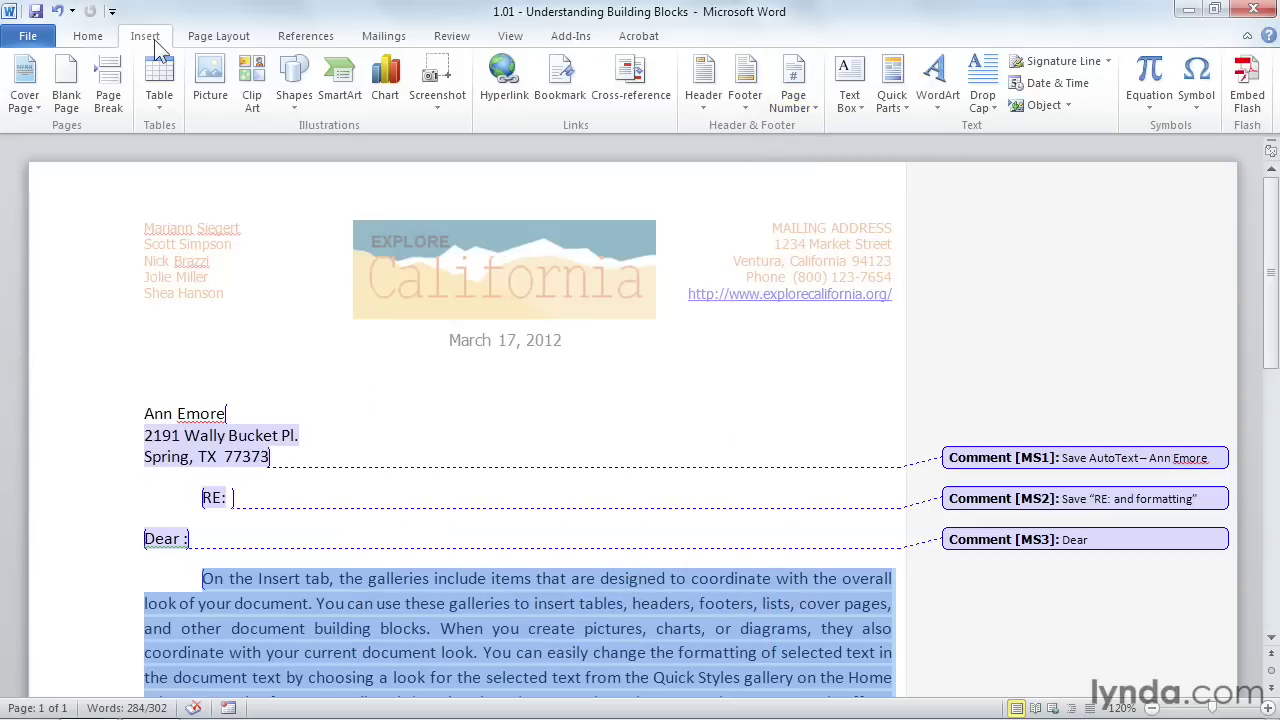
# Step: Examine the building block galleries for cover pages, headers, footers, page numbers, text boxes and equations
pyautogui.click(27, 110)
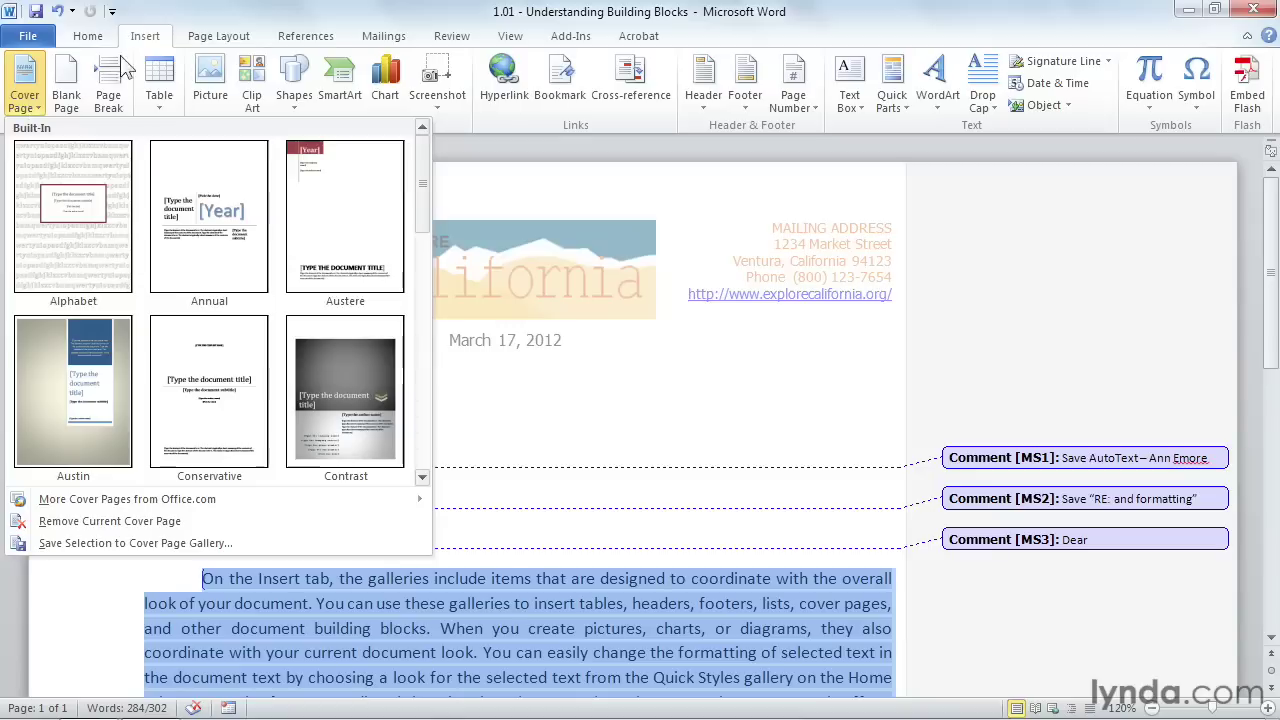
pyautogui.click(704, 100)
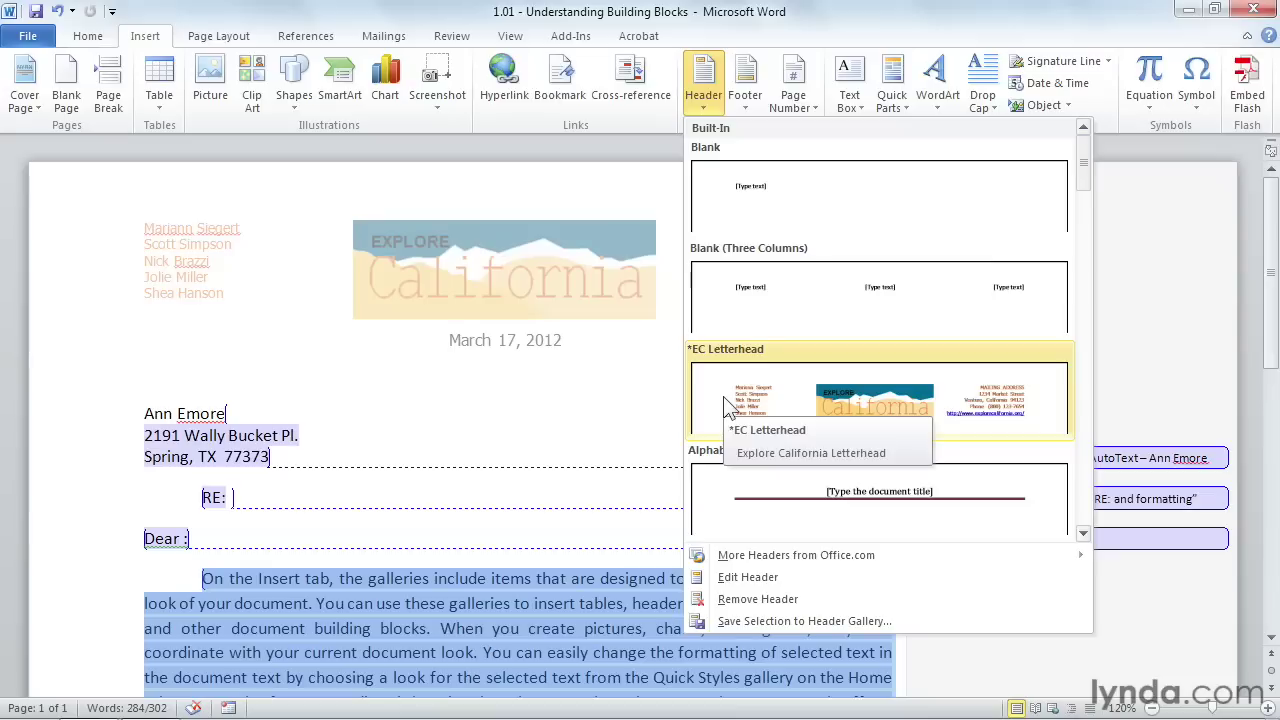
pyautogui.click(746, 101)
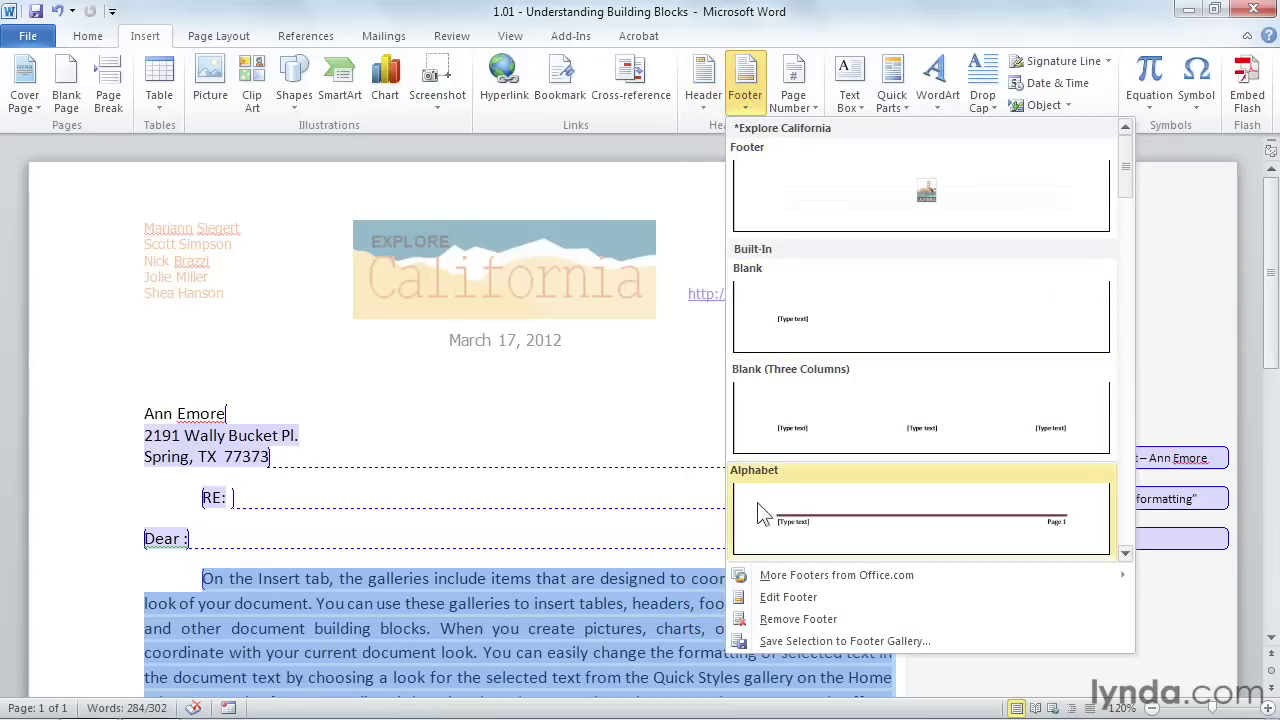
pyautogui.click(797, 105)
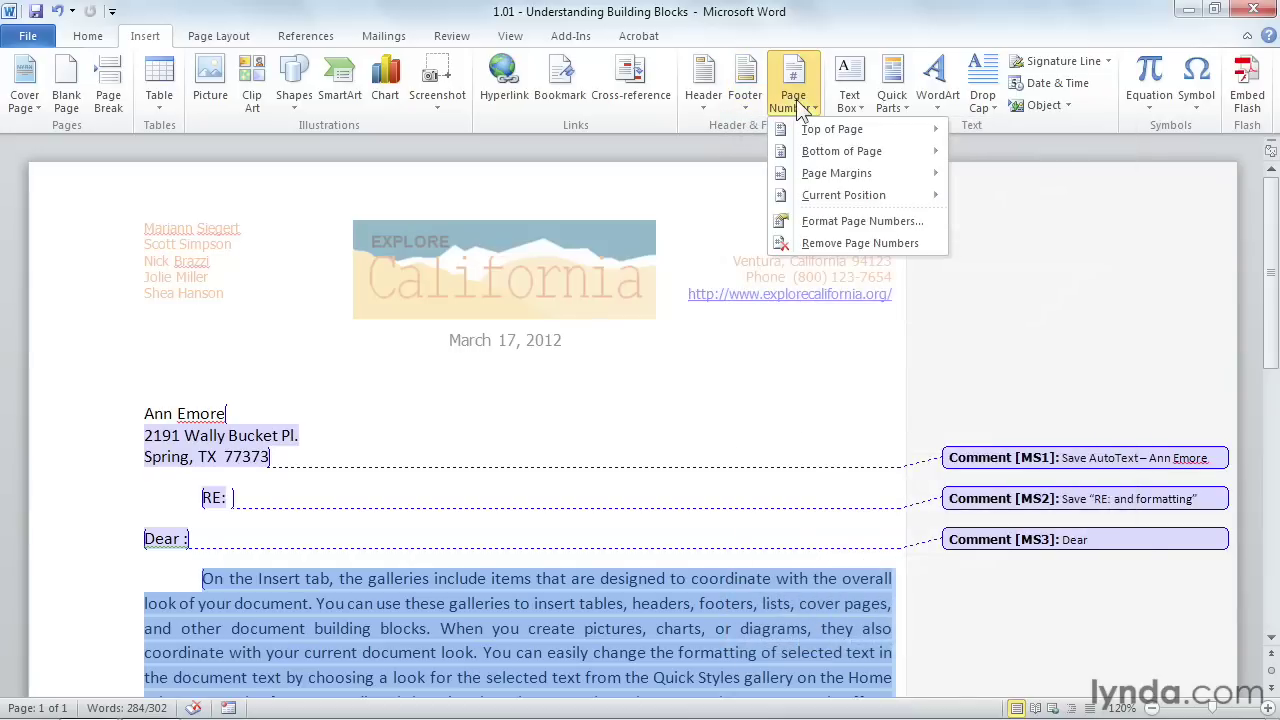
pyautogui.moveTo(812, 202)
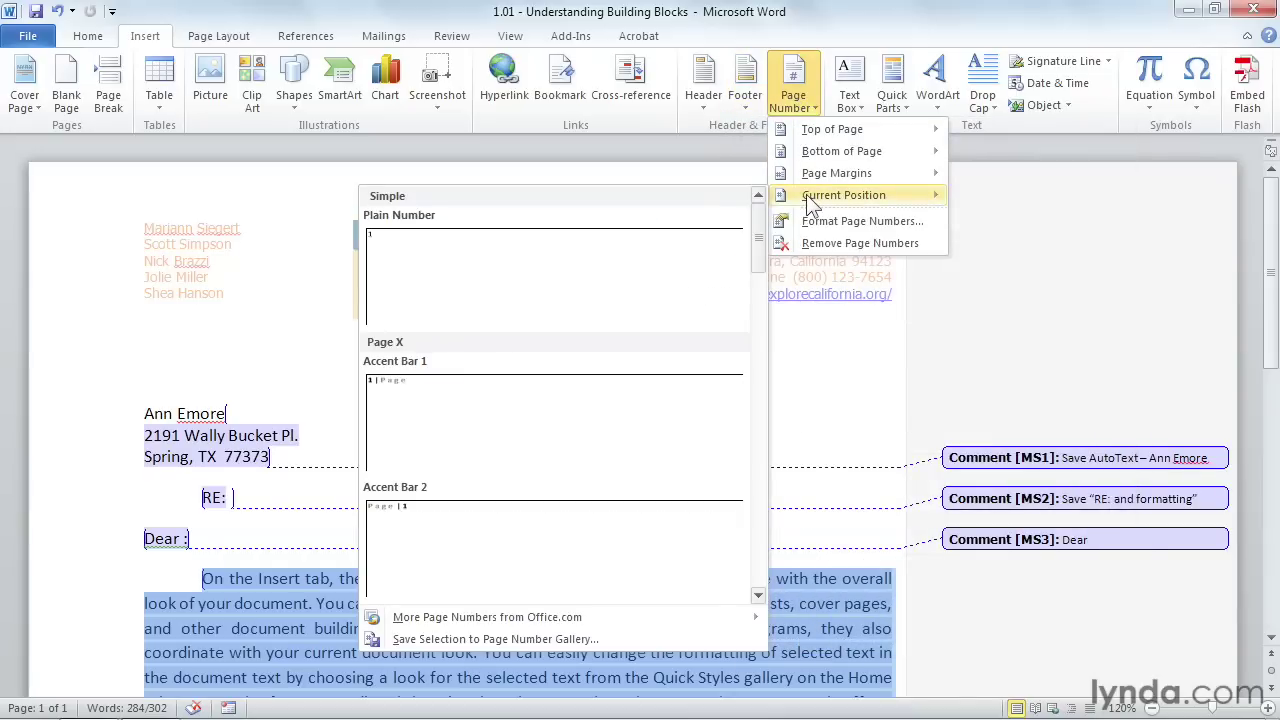
pyautogui.click(856, 94)
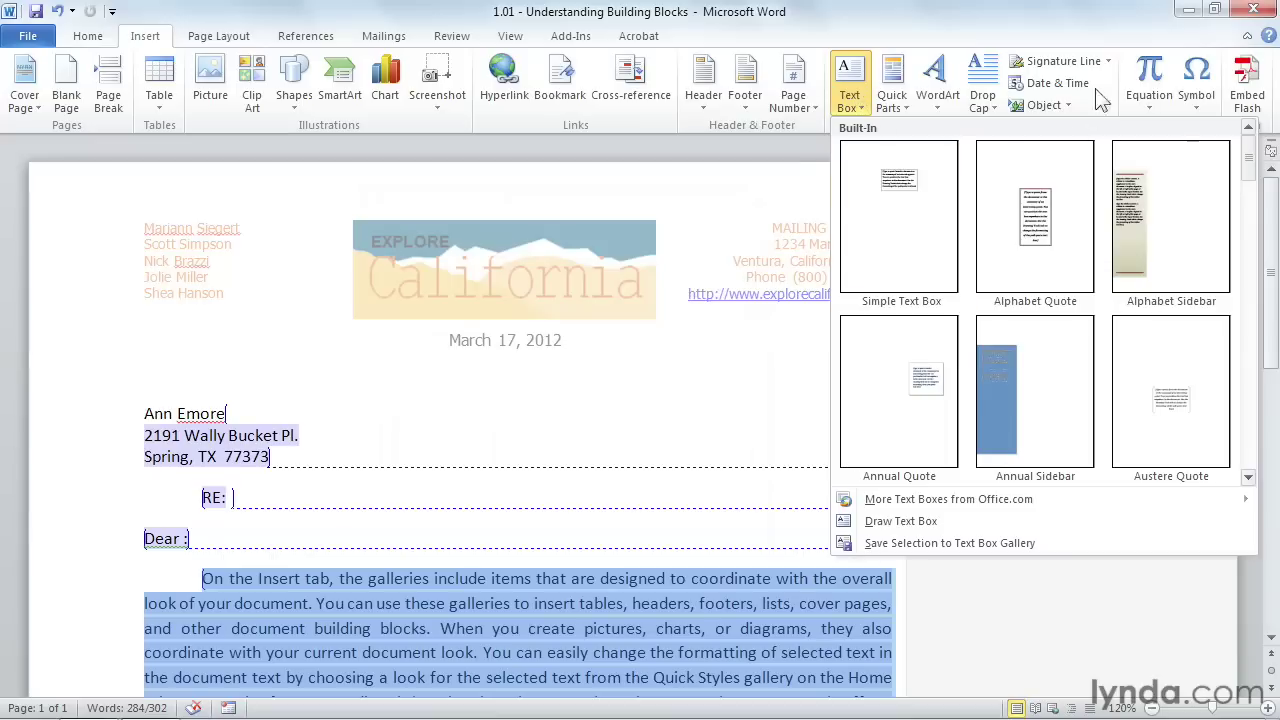
pyautogui.click(1150, 96)
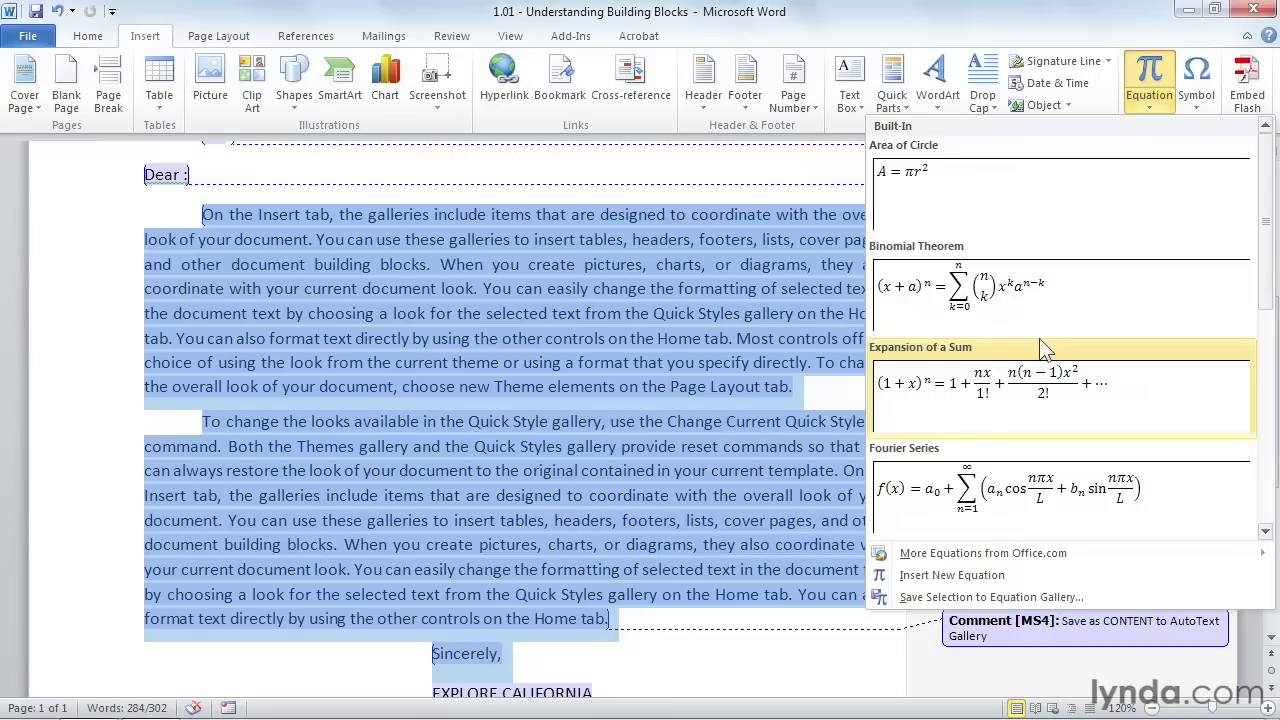
# Step: Examine the building block galleries for tables of contents and watermarks
pyautogui.click(312, 40)
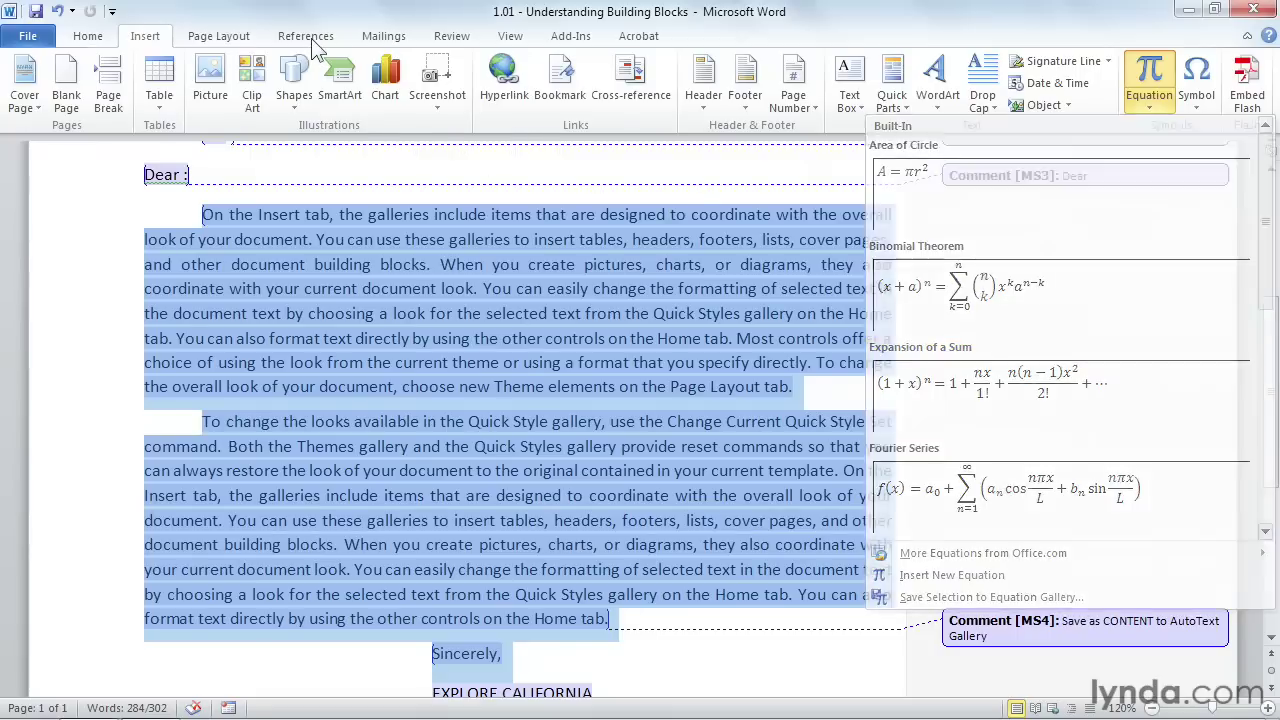
pyautogui.click(35, 108)
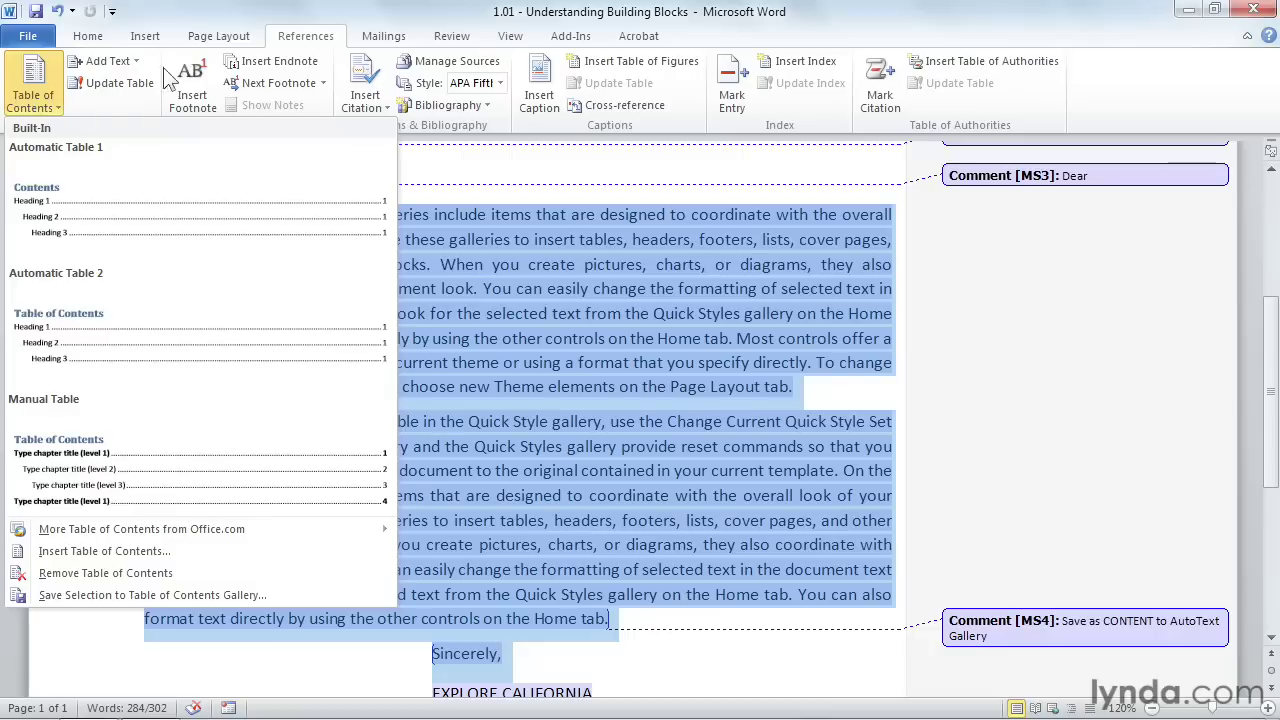
pyautogui.click(203, 42)
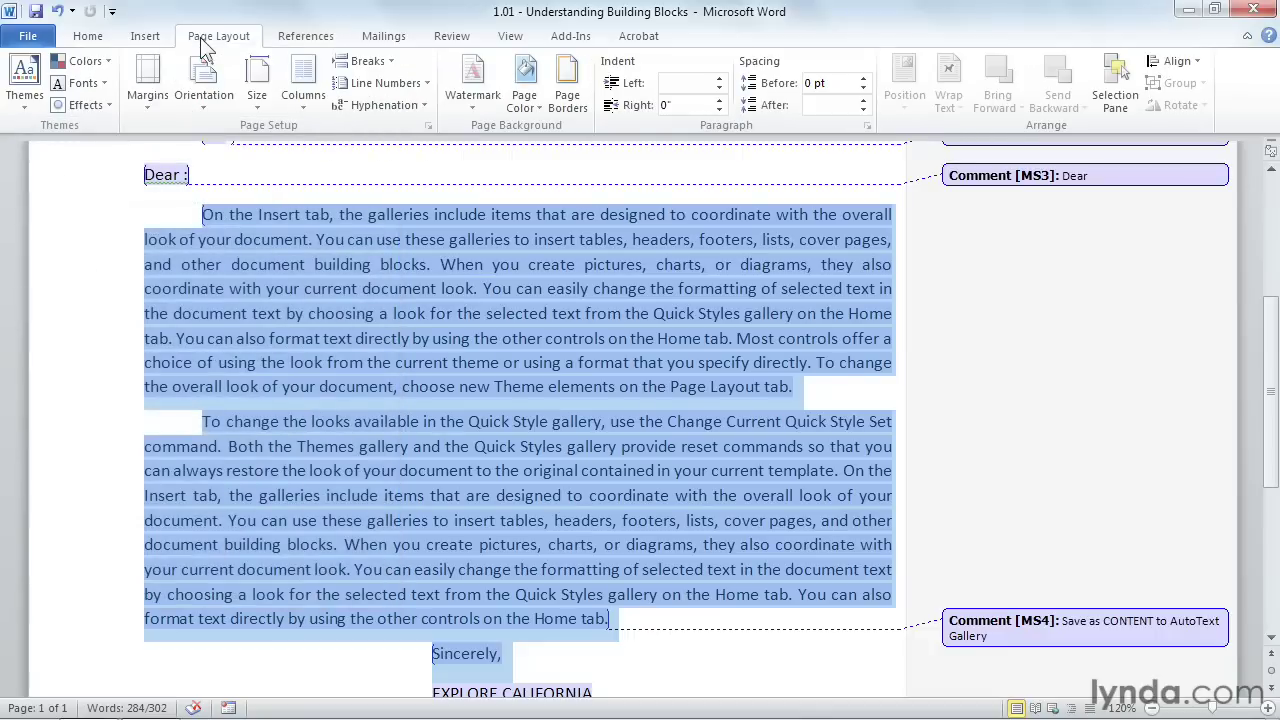
pyautogui.click(471, 100)
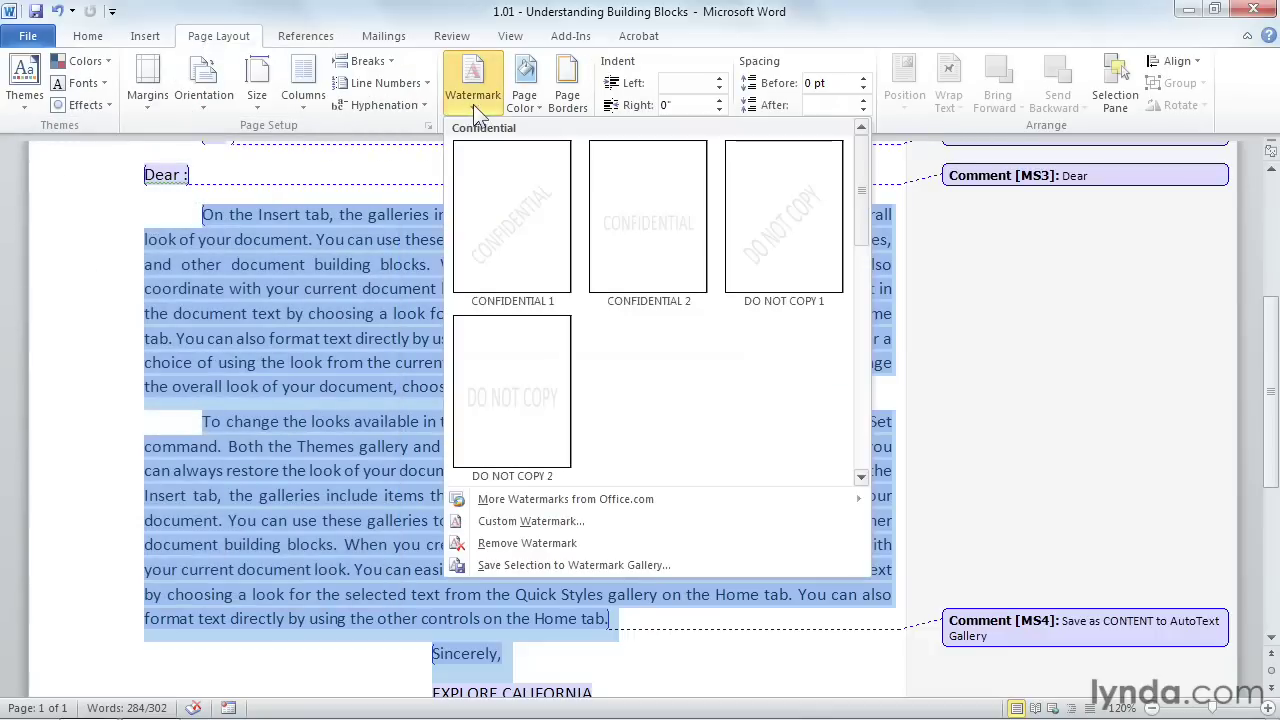